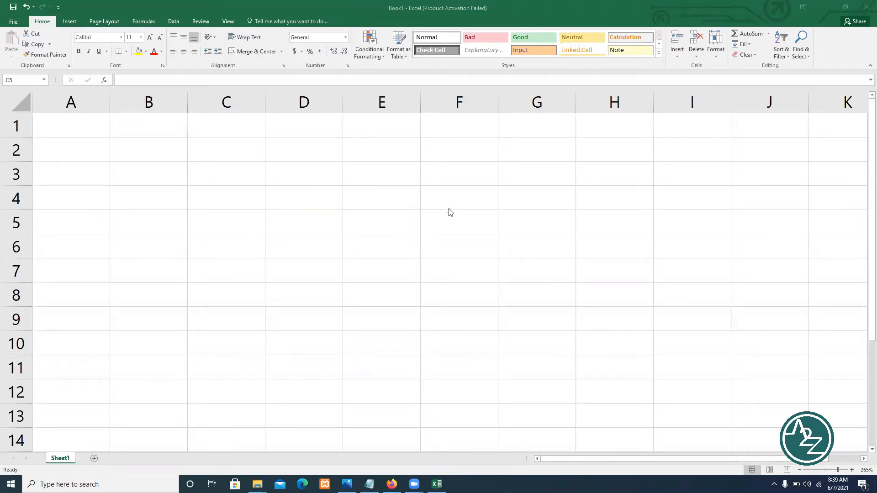
key("ctrl+Home")
left_click(376, 188)
left_click(87, 122)
left_click_drag(87, 122, 741, 152)
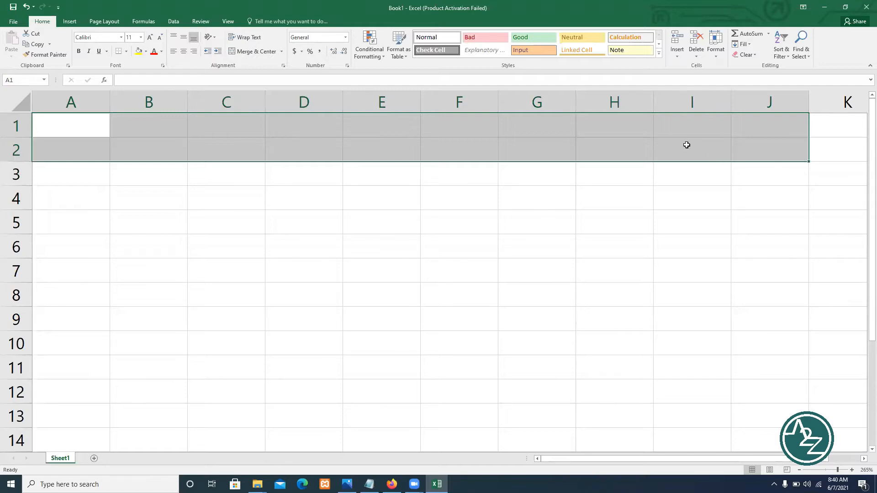
left_click_drag(92, 125, 761, 153)
left_click_drag(70, 123, 725, 141)
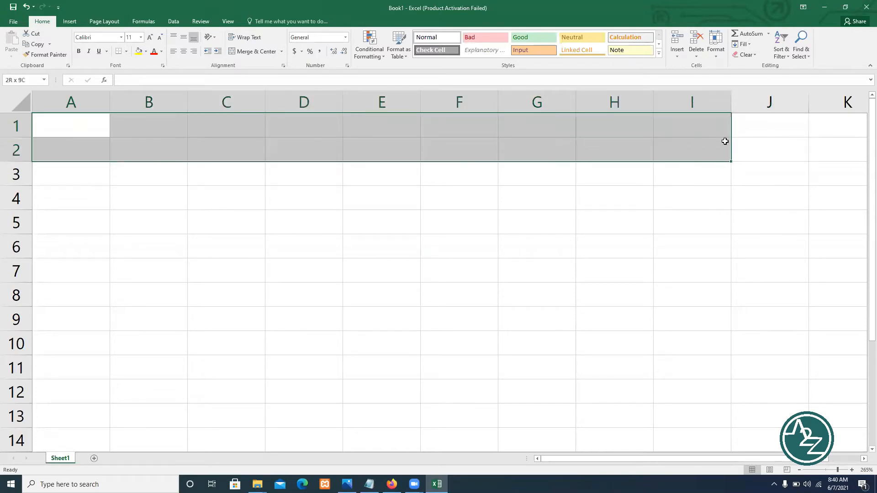
left_click(280, 53)
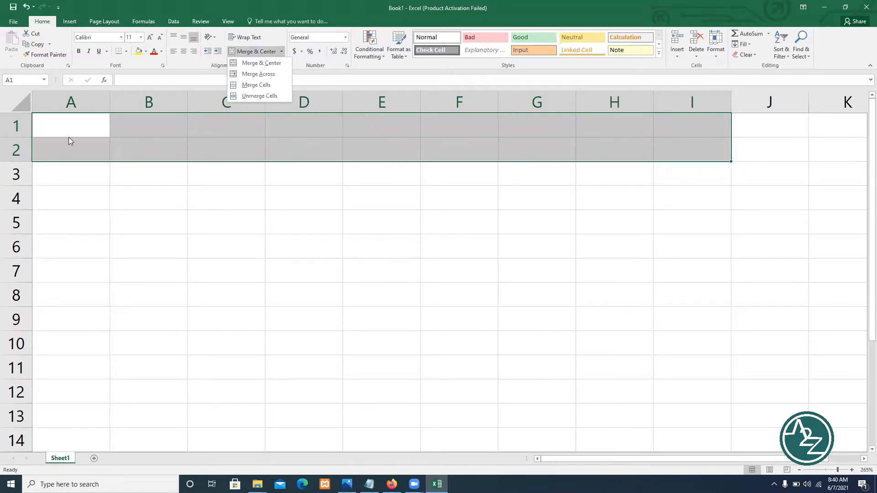
left_click(81, 128)
left_click(79, 126)
left_click_drag(79, 126, 361, 153)
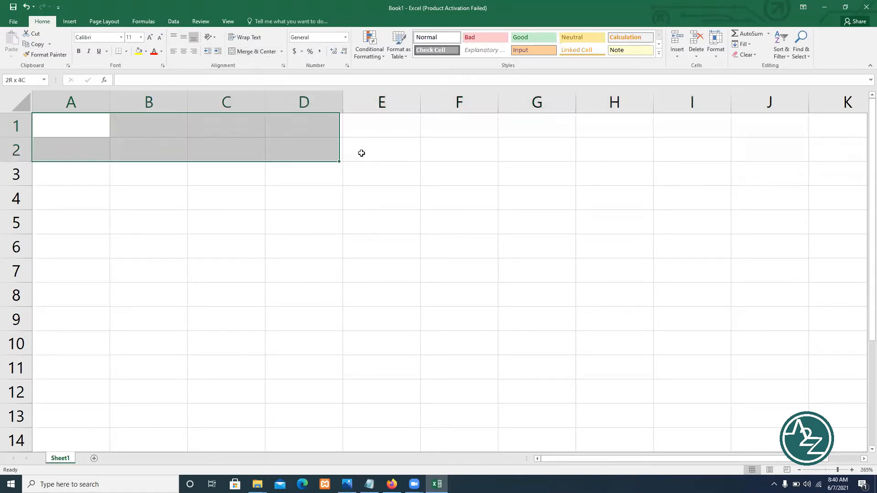
left_click_drag(712, 151, 727, 150)
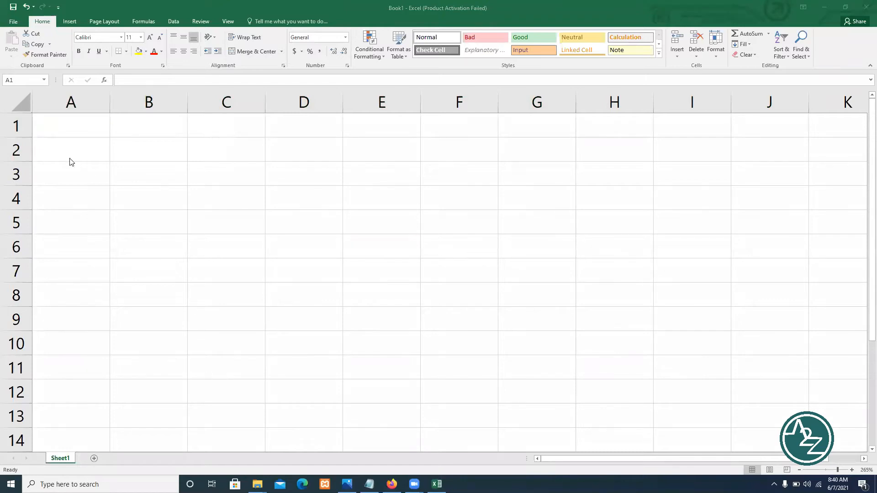
Merge and center cells A1:J2 and unmerge them again
left_click(72, 124)
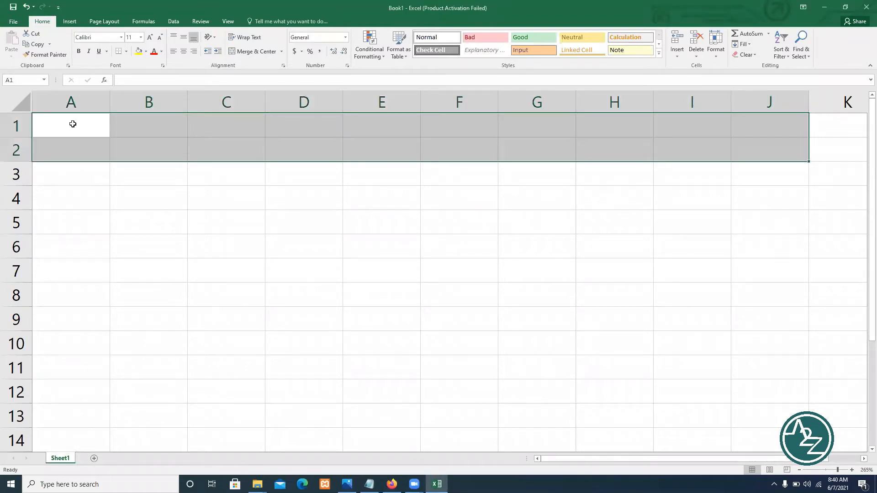
left_click(747, 152, "shift")
left_click(251, 51)
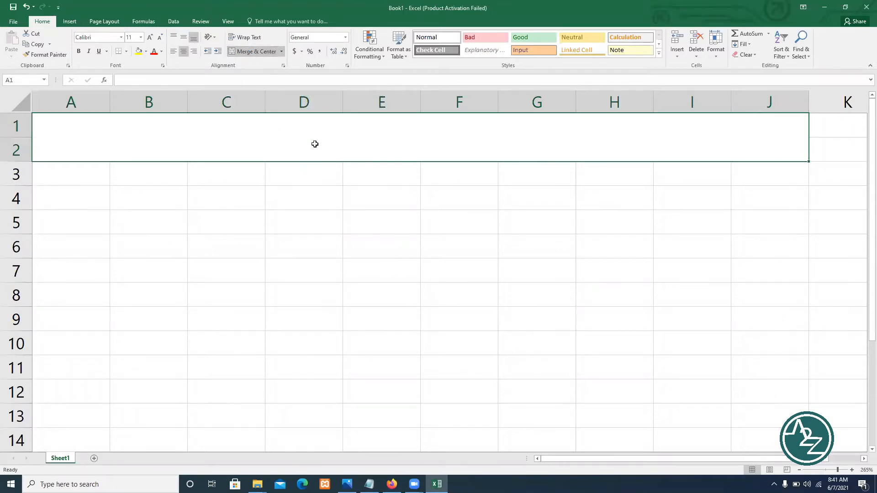
left_click(282, 51)
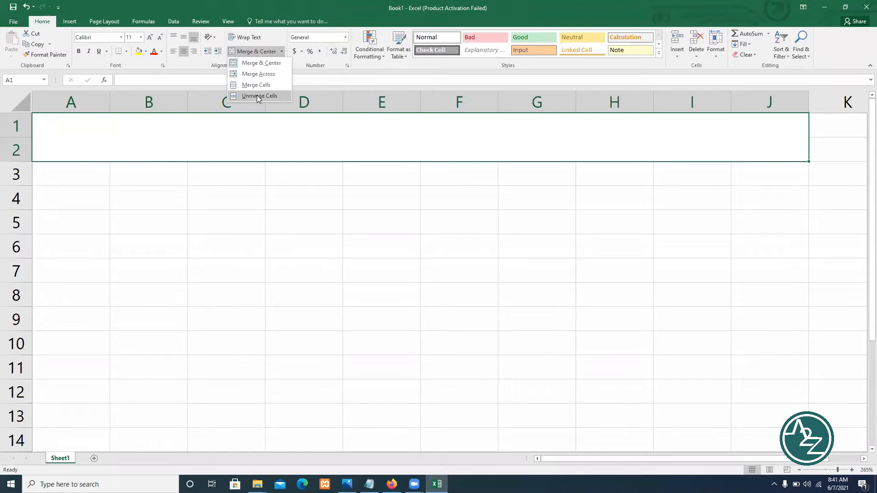
left_click(259, 96)
Merge and center the range A1:J2 and enter the title Students Details in it
left_click_drag(92, 124, 740, 147)
left_click(264, 56)
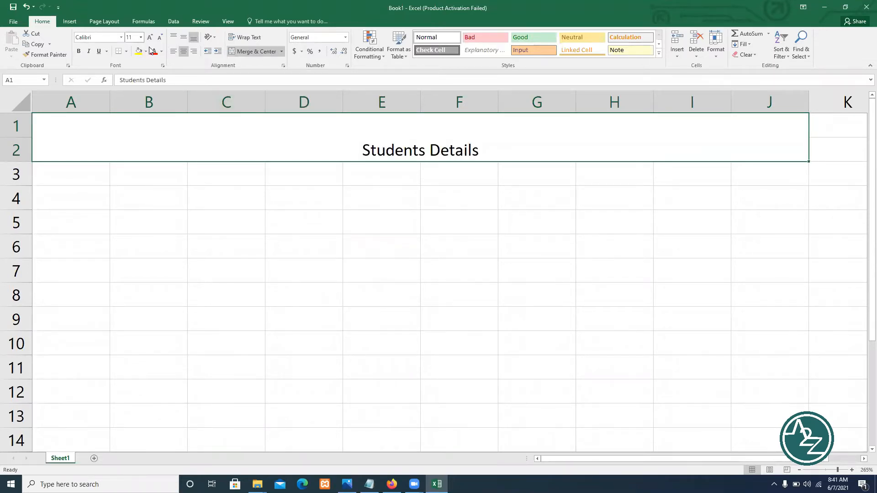
Format the Students Details title text in the Algerian font at size 22
double_click(367, 148)
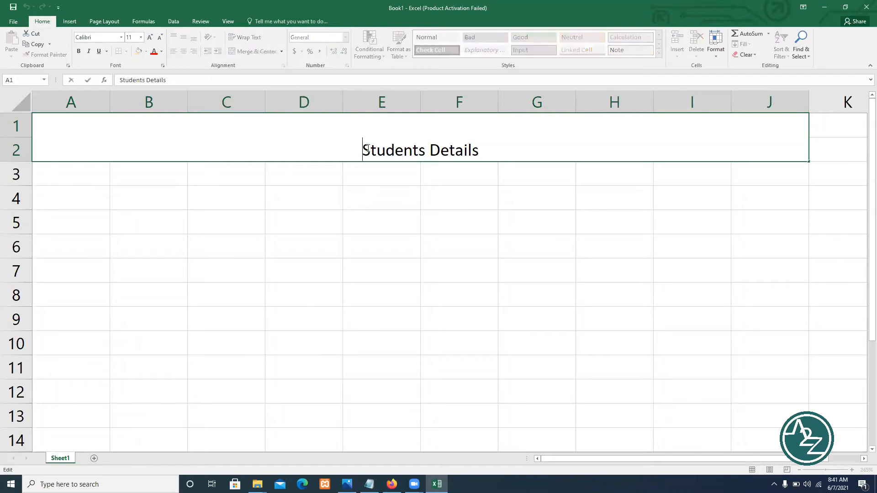
left_click(491, 152, "shift")
left_click(371, 147)
left_click_drag(357, 144, 482, 149)
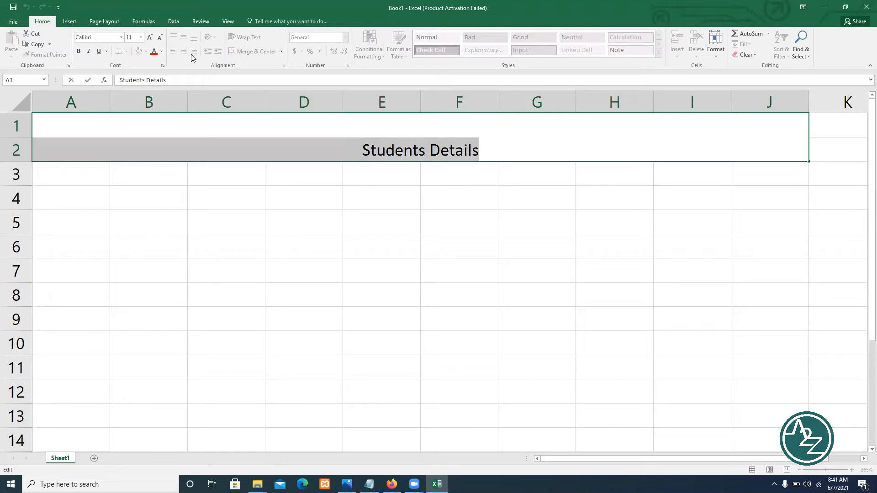
left_click(142, 38)
left_click(132, 128)
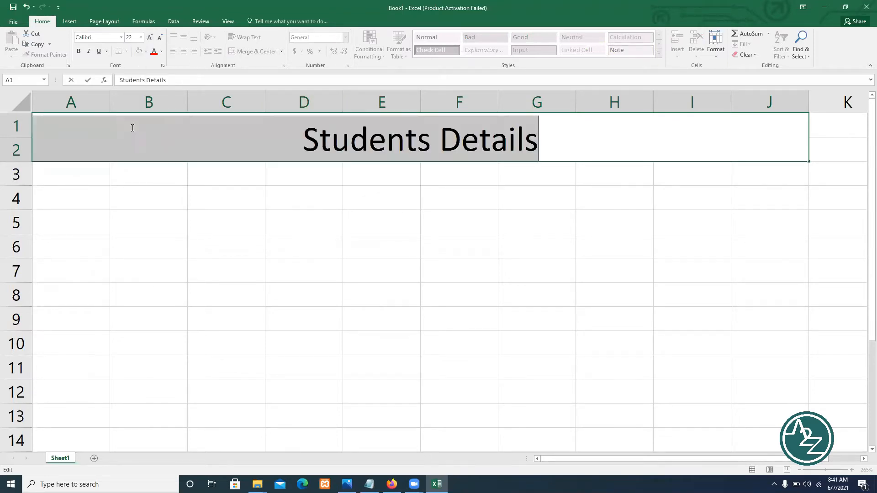
left_click(122, 39)
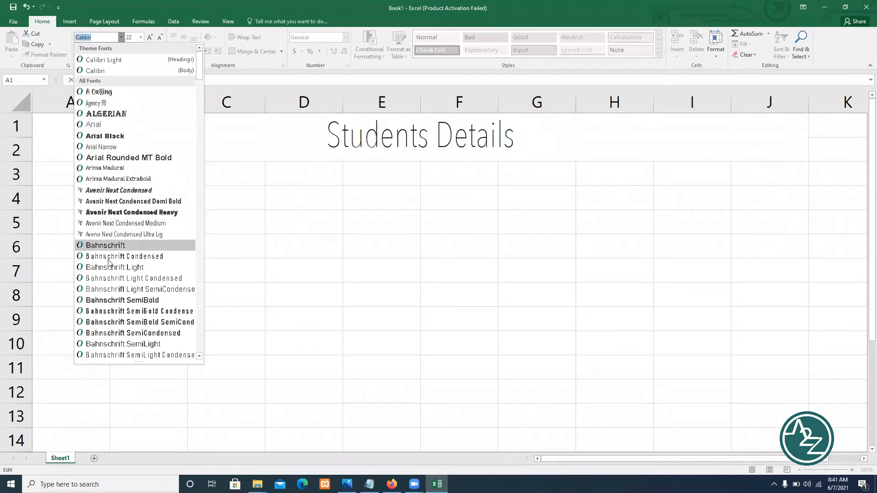
left_click(125, 114)
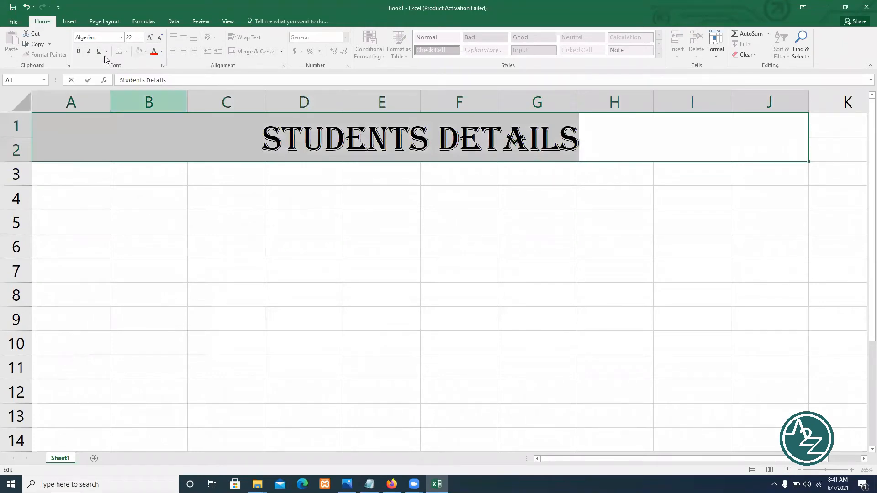
Apply bold, italic and underline to the Students Details title and finish editing the cell
left_click(79, 50)
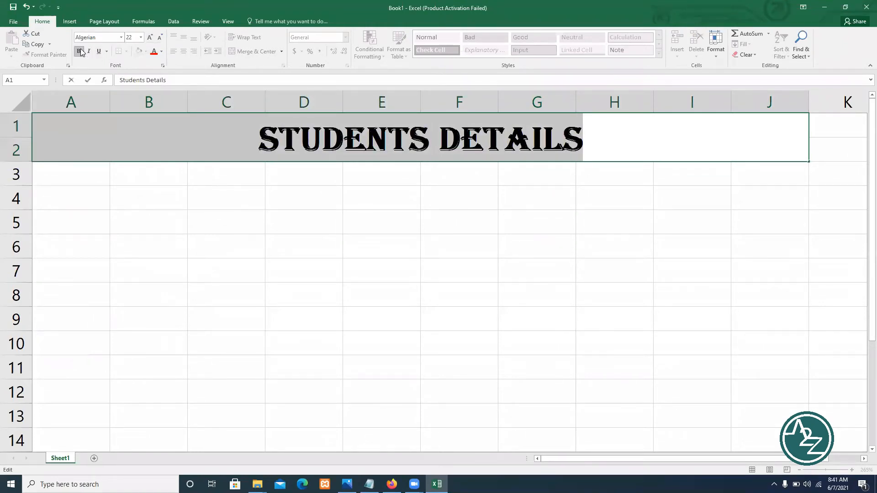
left_click(89, 51)
left_click(98, 51)
left_click(518, 34)
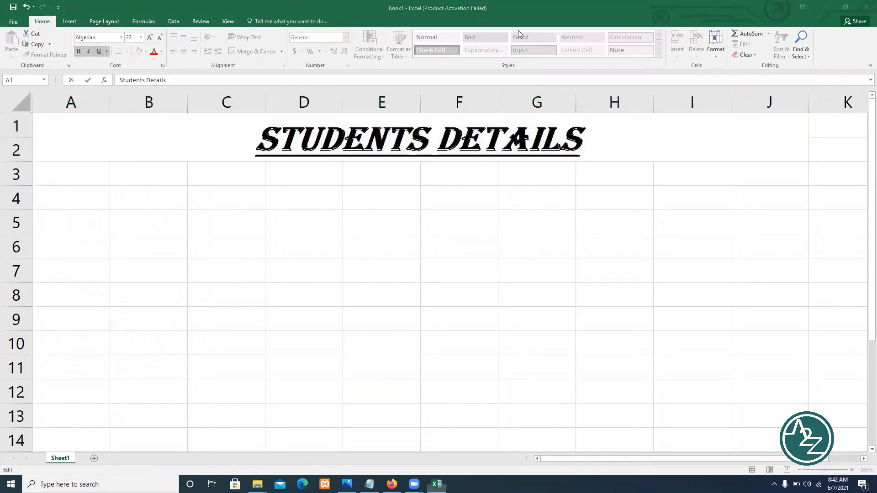
left_click(305, 197)
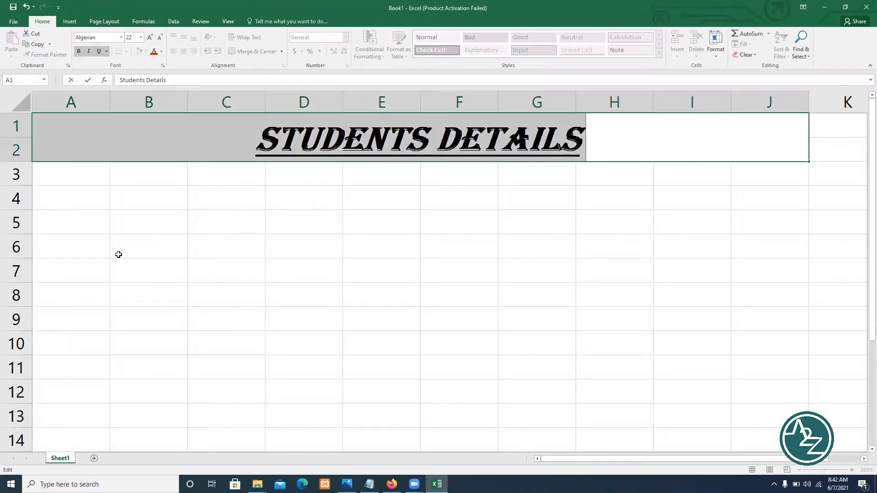
left_click(116, 139)
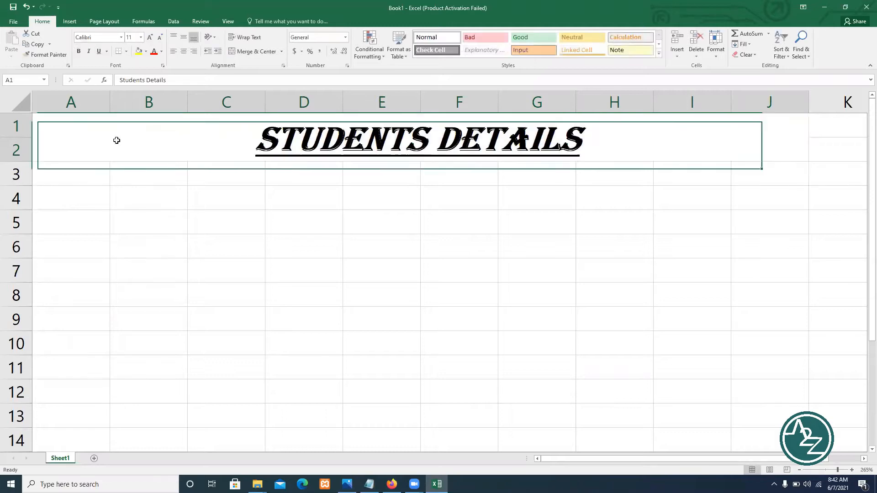
Enter the column headers Sr.no, Admno and Name in cells A3, B3 and C3
left_click(139, 190)
left_click_drag(78, 175, 795, 181)
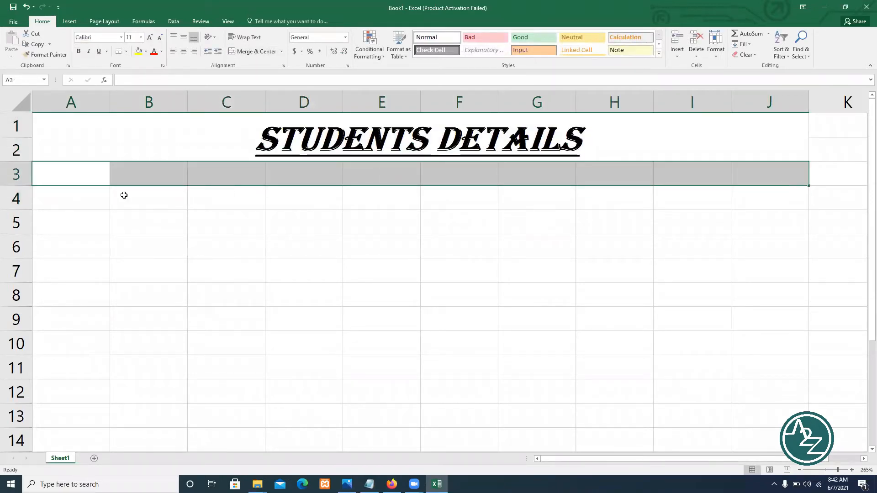
left_click(68, 177)
type("Sr")
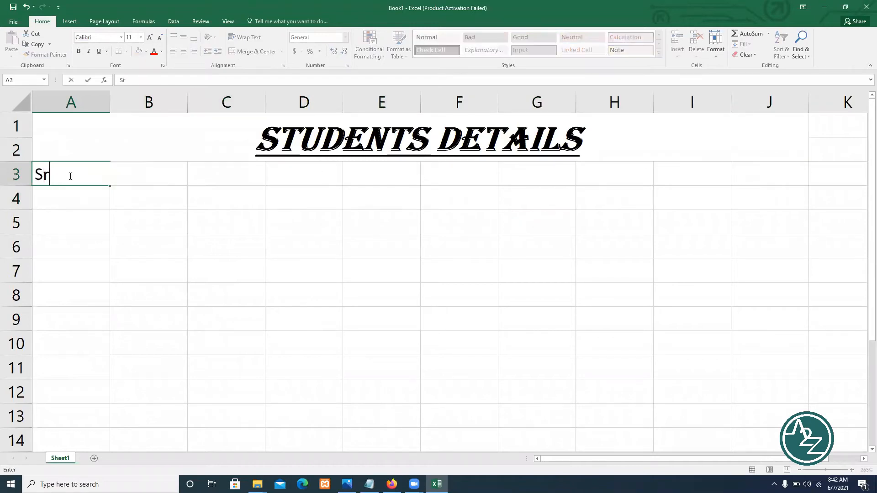
type(".no")
key("Tab")
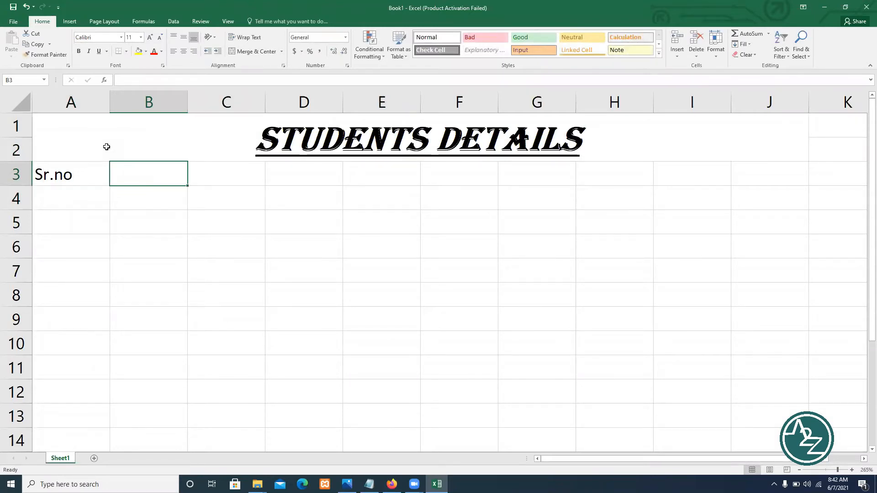
type("Admno")
key("Tab")
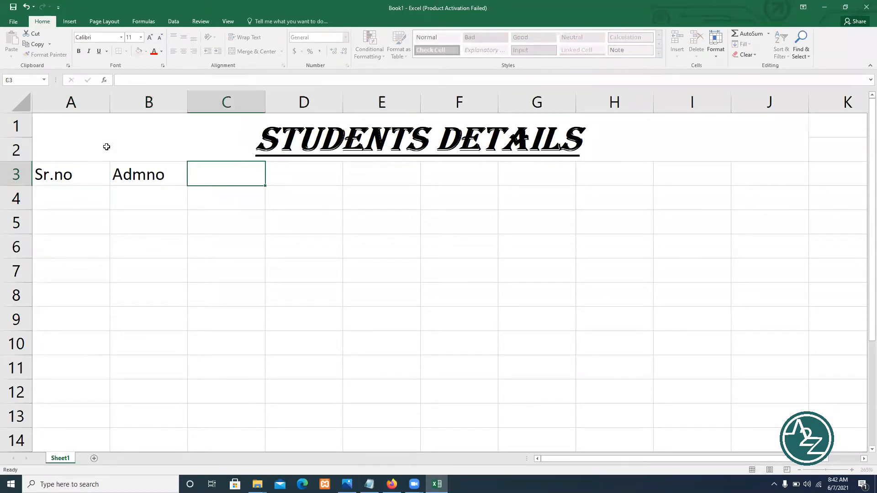
type("Name")
key("Tab")
Enter the column headers Father Name, Mother Name, Class and Marks in cells D3 through G3
type("D")
key("BackSpace")
type("Fa")
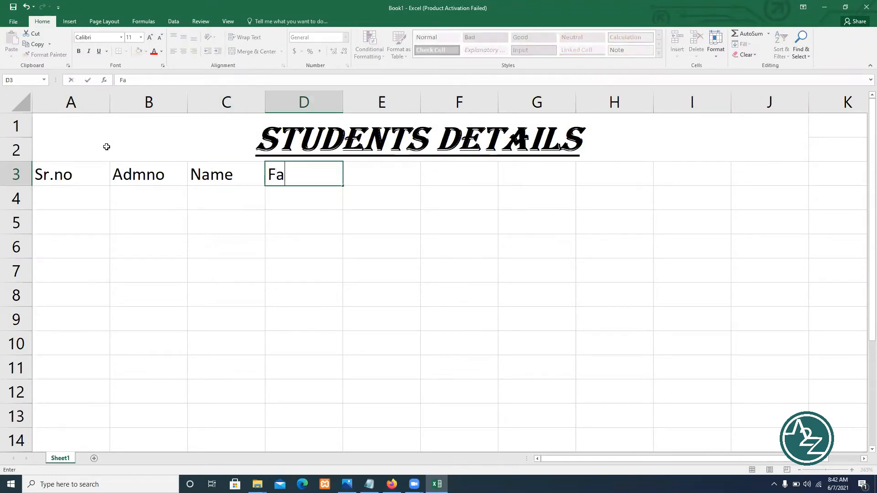
type("ther Name")
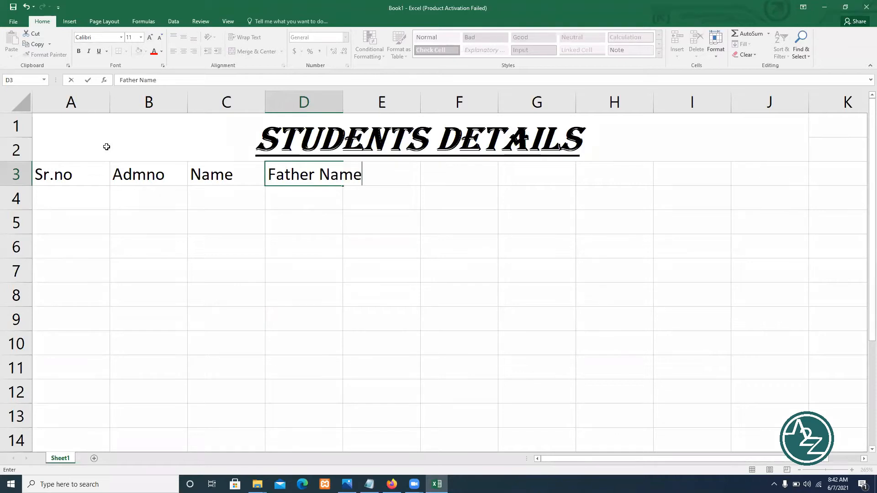
key("Tab")
type("Mo")
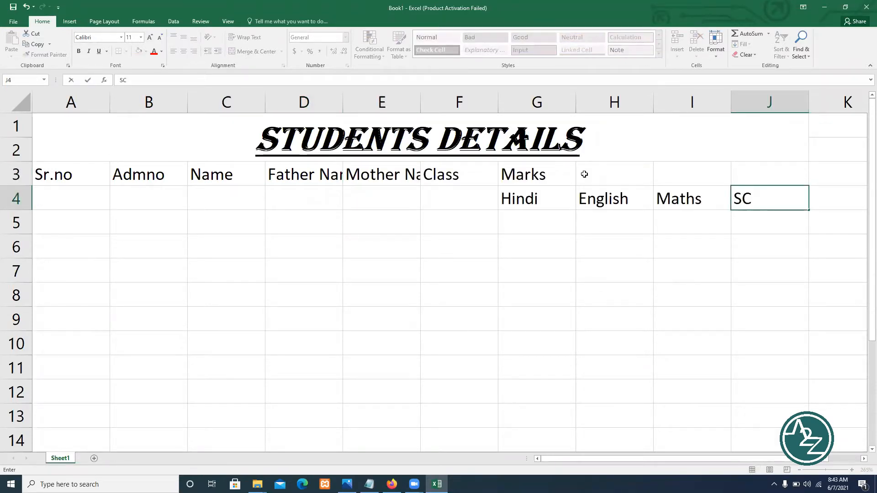
Enter the subject headers Hindi, English, Maths and Science in cells G4 through J4
key("BackSpace")
type("cience")
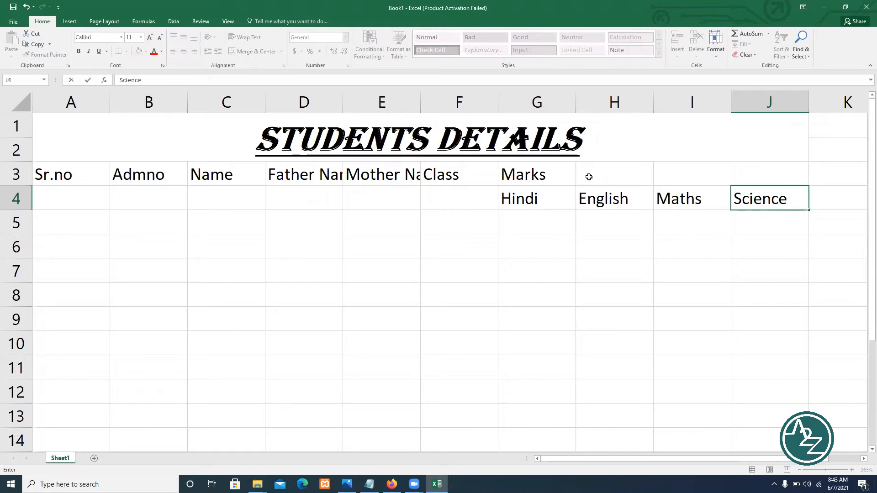
left_click(562, 269)
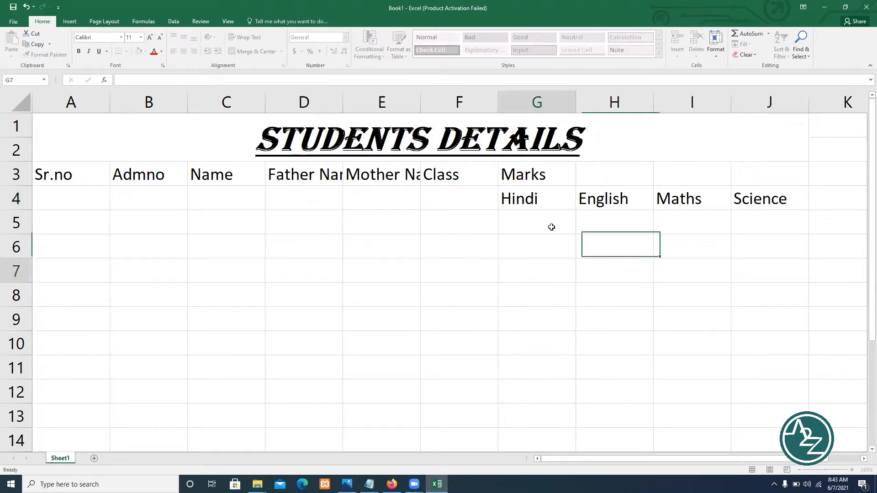
Change the Name header in cell C3 to Student Name
left_click(509, 176)
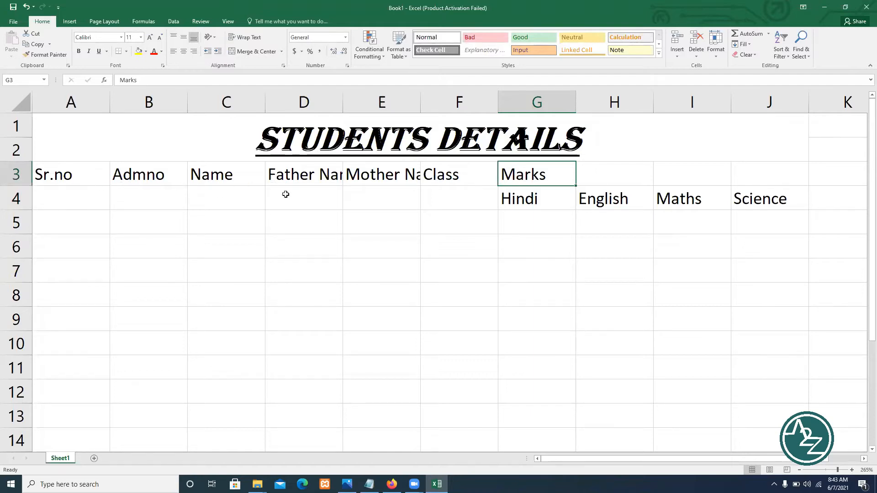
left_click(284, 176)
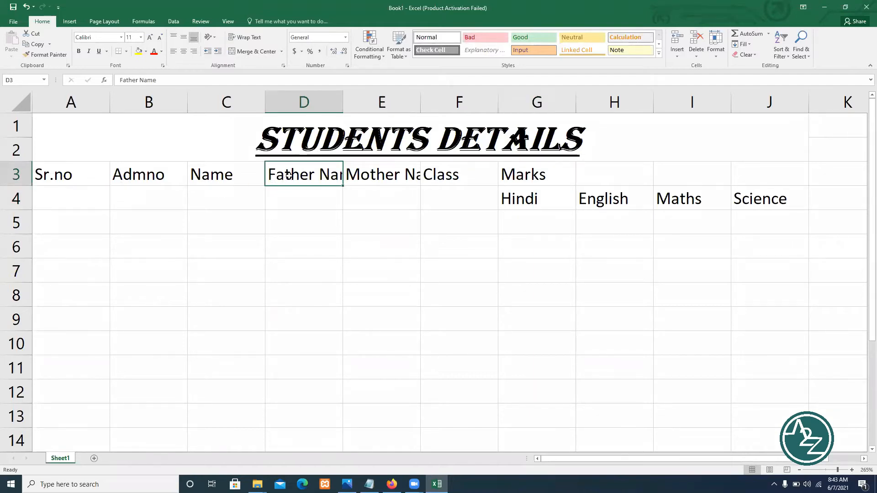
left_click(378, 176)
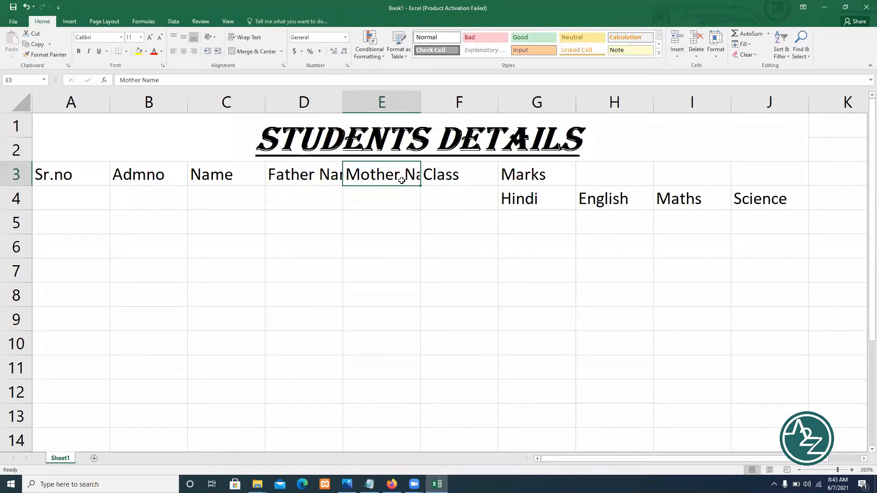
double_click(196, 171)
type("Student")
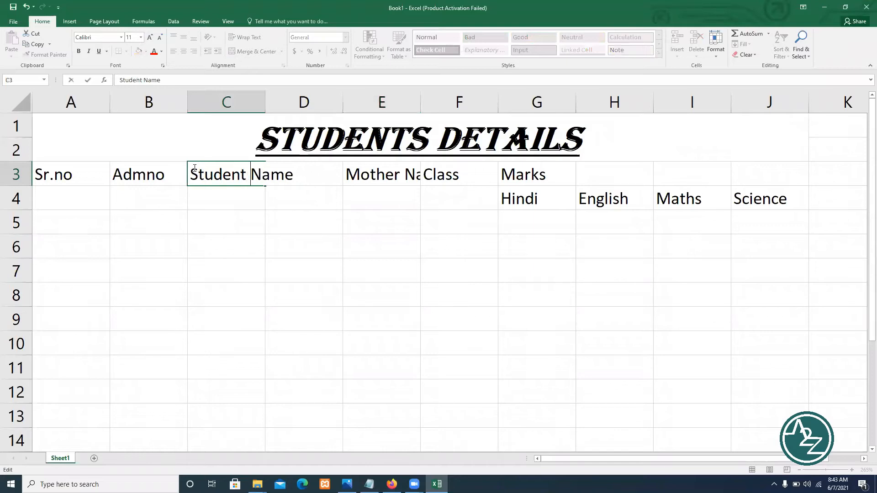
left_click(374, 234)
Try wrapping the Student Name header text in cell C3 and remove the wrapping again
left_click(262, 196)
left_click(259, 174)
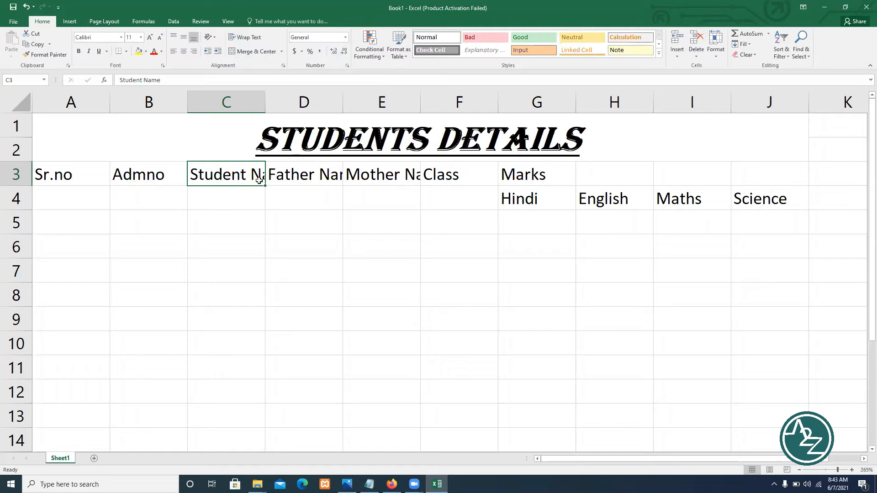
left_click(246, 38)
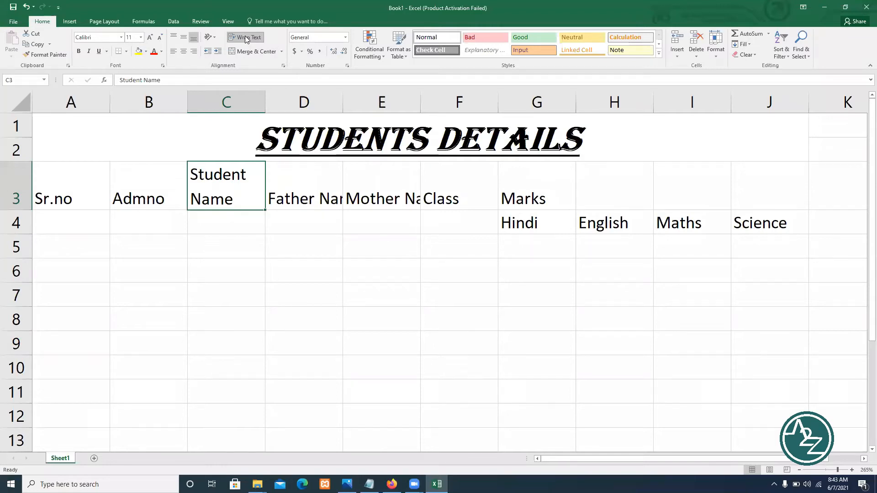
left_click(245, 38)
left_click(267, 237)
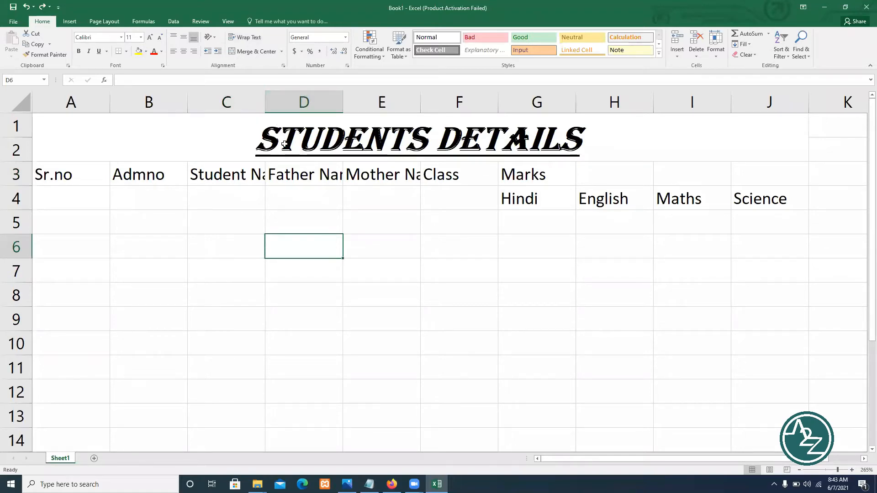
scroll(286, 151, "down", 2)
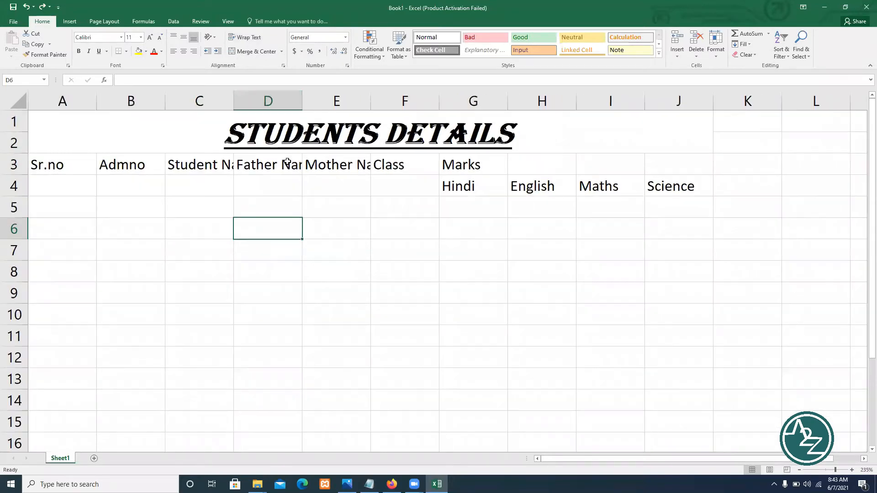
left_click(203, 214)
left_click(216, 100)
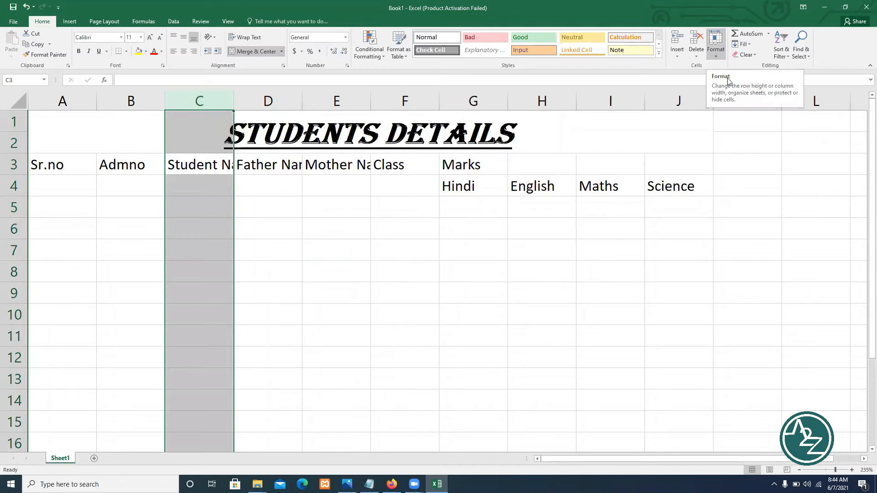
left_click(715, 54)
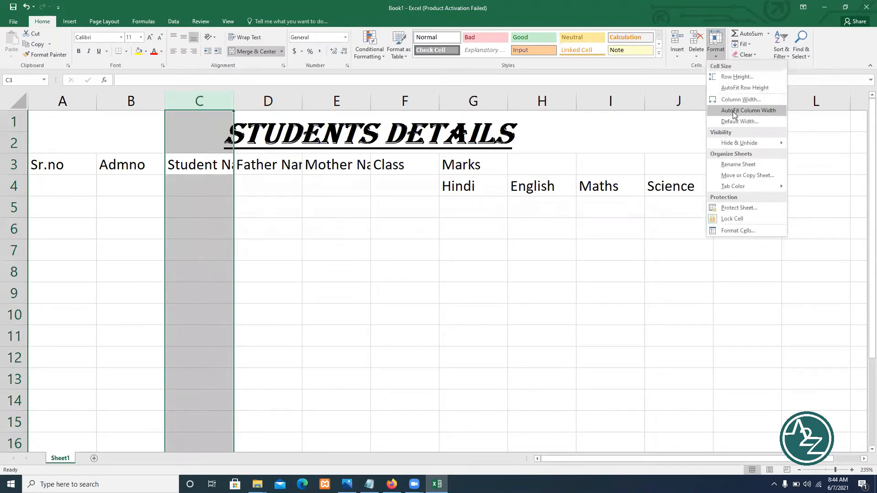
left_click(175, 167)
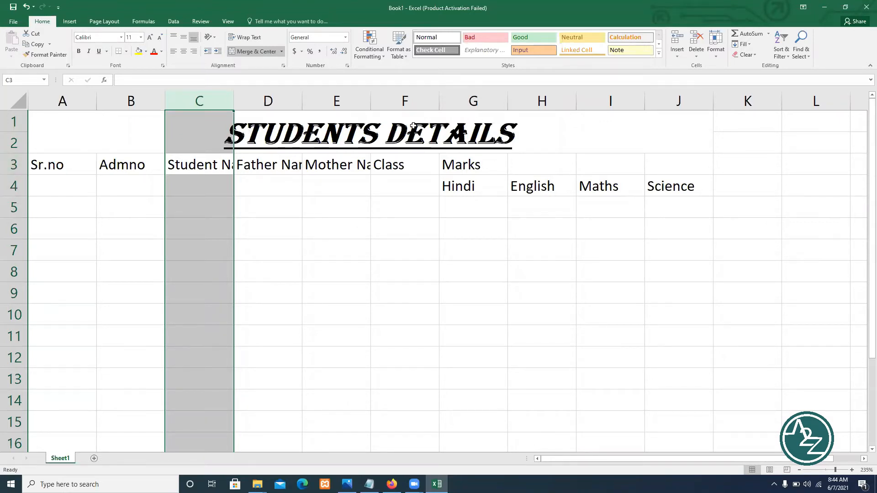
left_click(715, 43)
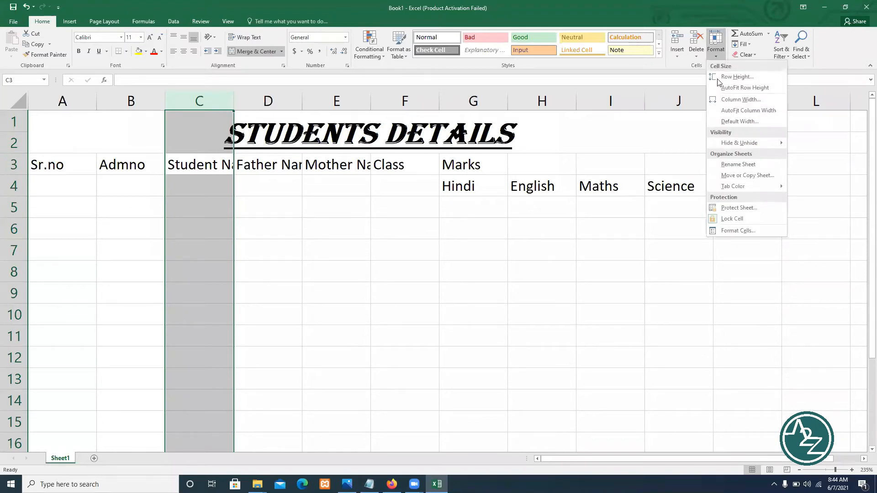
left_click(732, 121)
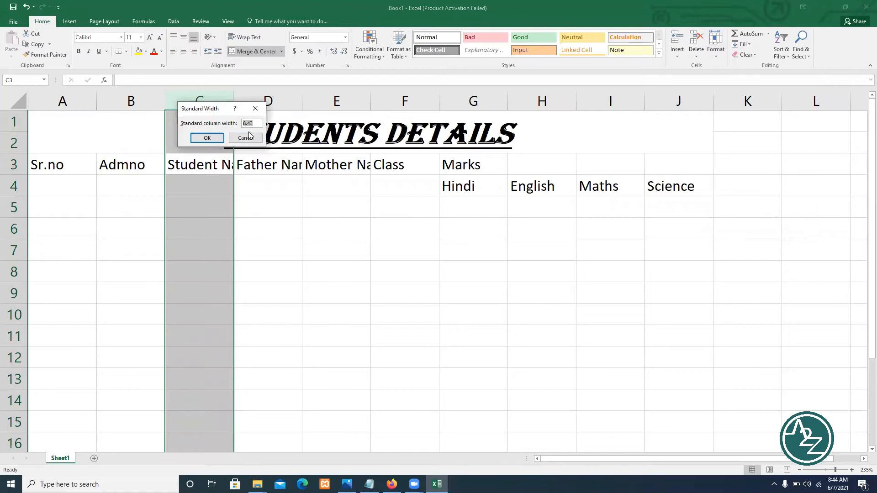
left_click(255, 108)
left_click(716, 56)
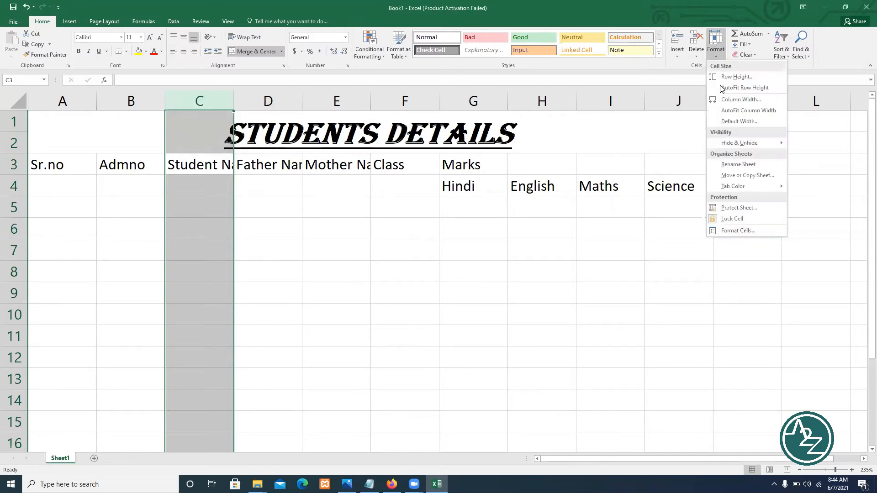
left_click(730, 86)
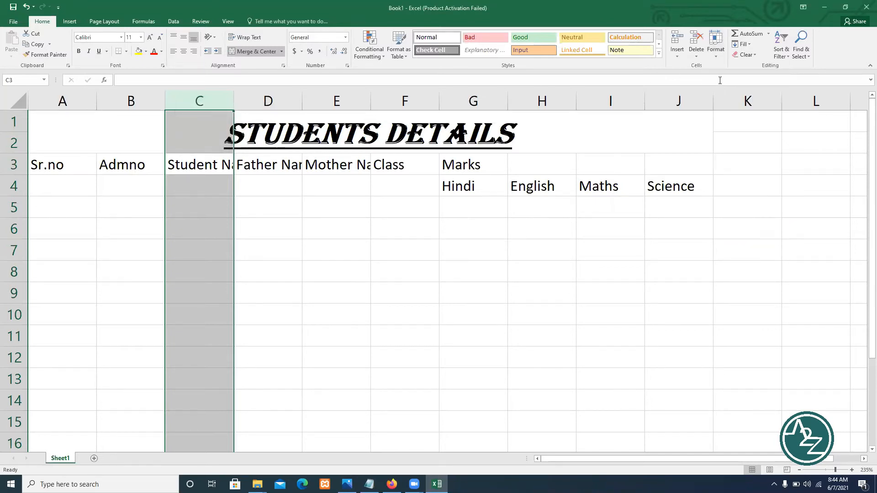
left_click(716, 46)
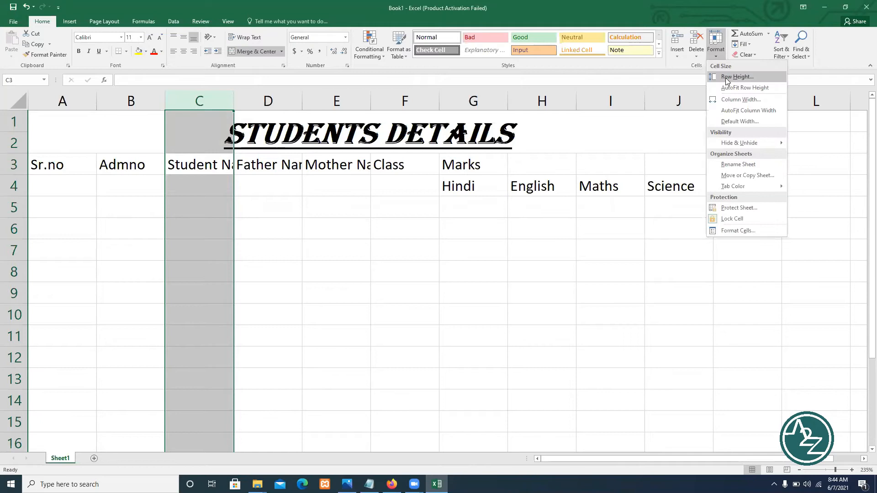
left_click(726, 78)
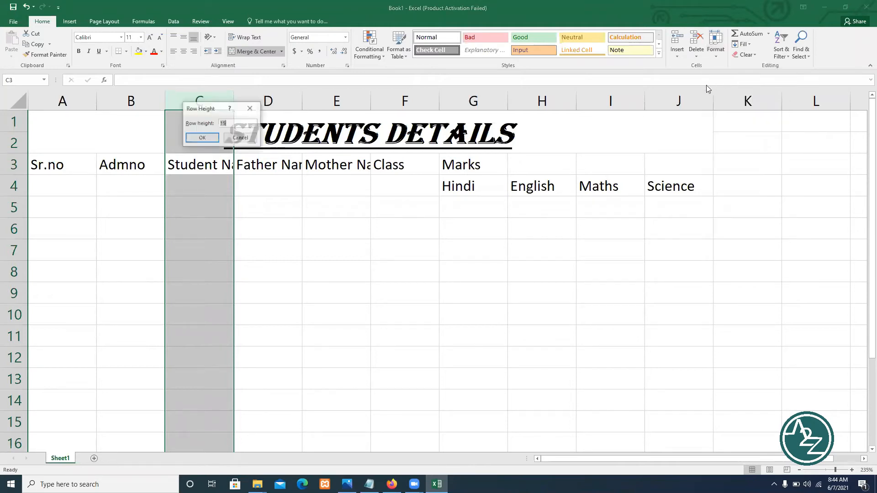
left_click(251, 108)
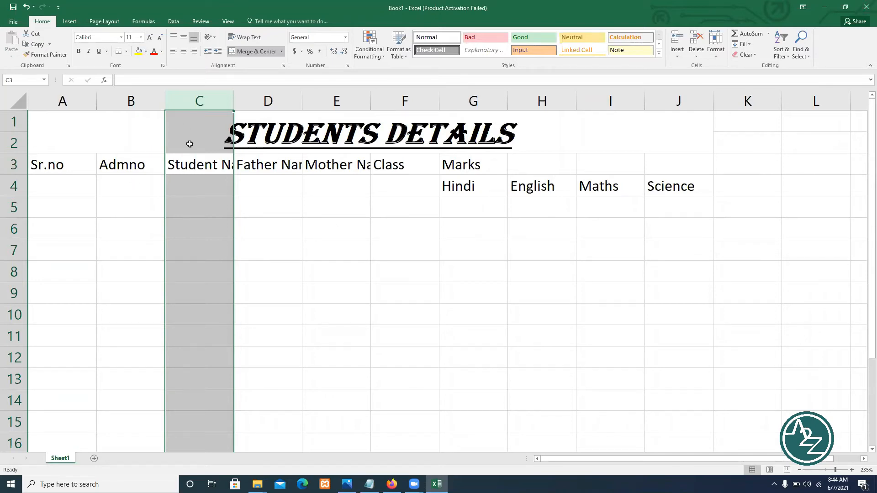
left_click(205, 166)
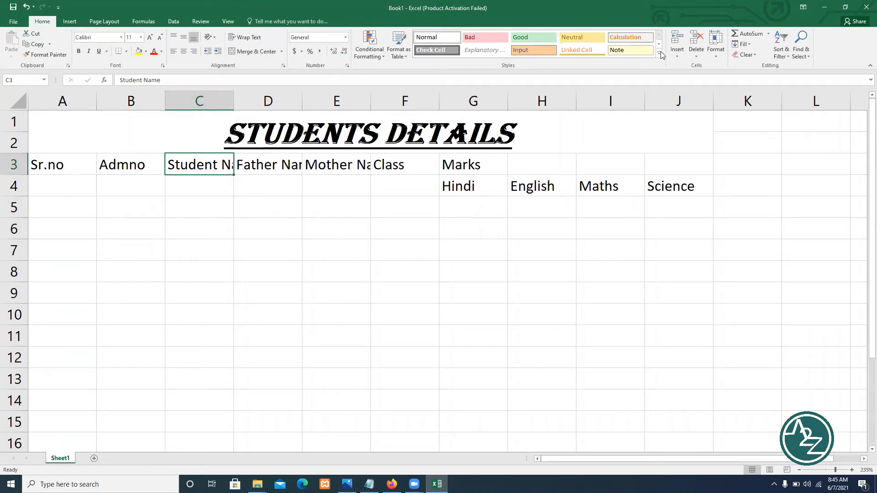
left_click(716, 50)
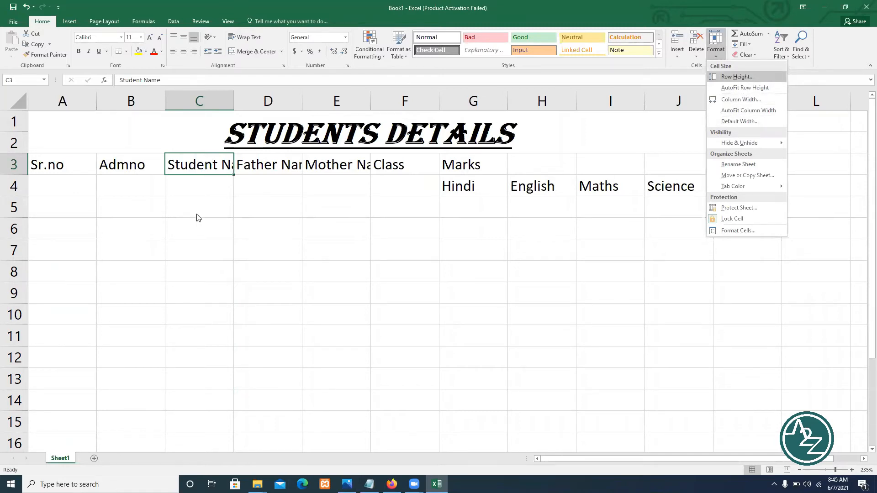
left_click(195, 165)
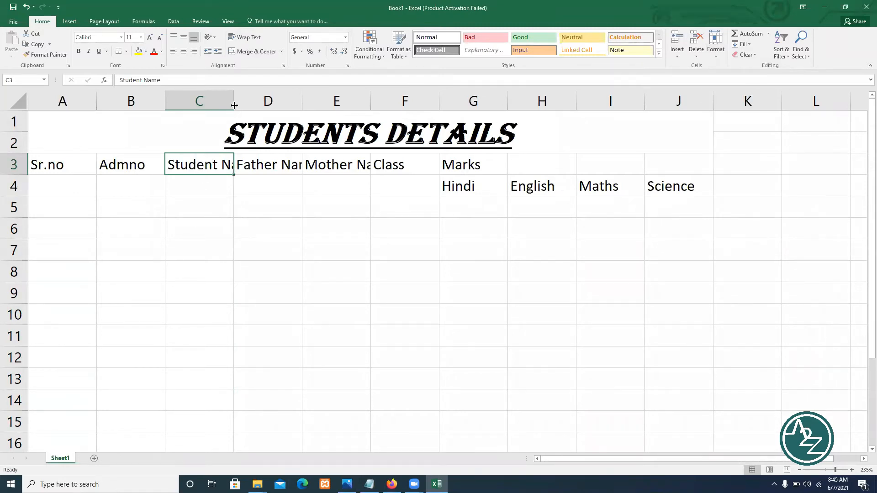
Widen column C to about 12.71 and auto-fit columns D and E to their Father Name and Mother Name headers
left_click_drag(233, 101, 263, 101)
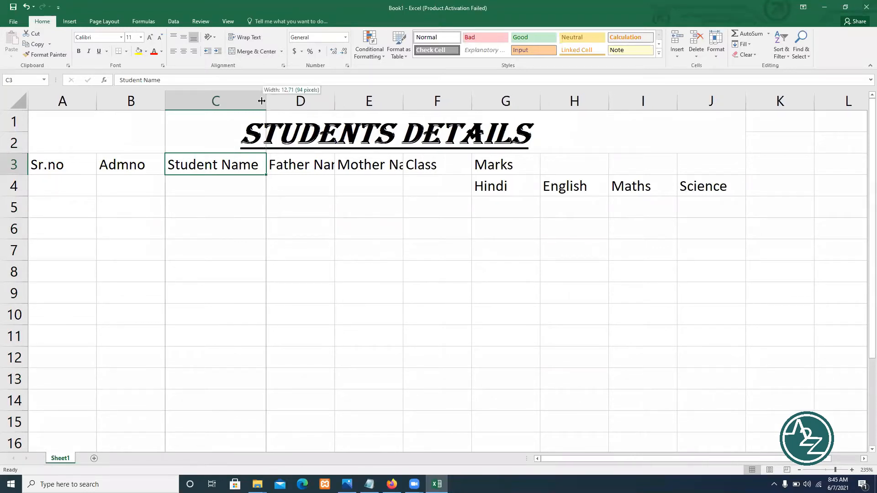
double_click(334, 100)
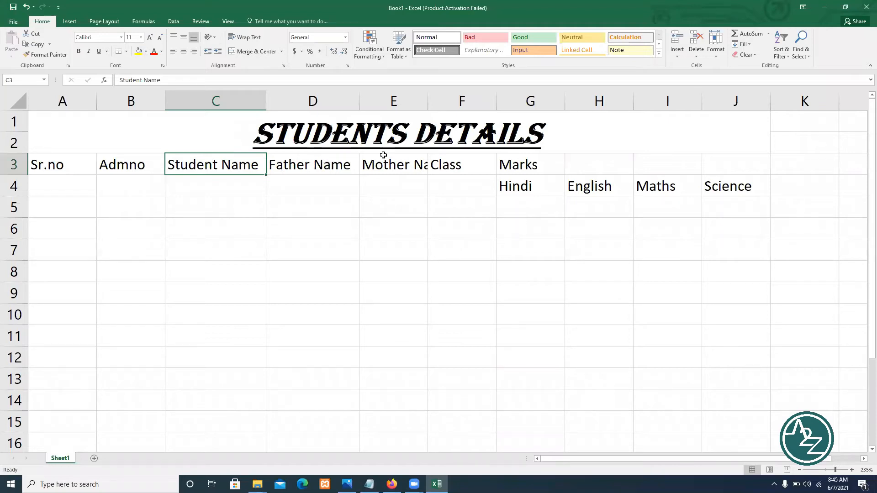
double_click(426, 97)
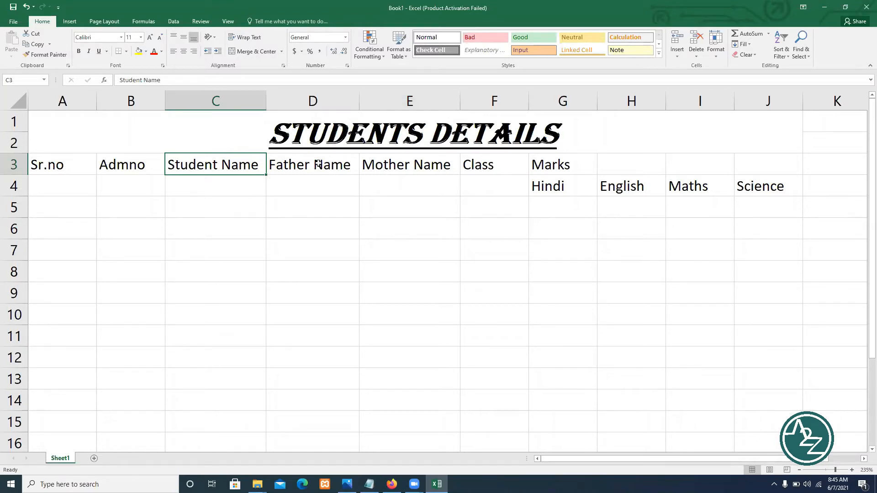
Apply all borders with a thicker solid black line style to the table range A1:J14
left_click(577, 189)
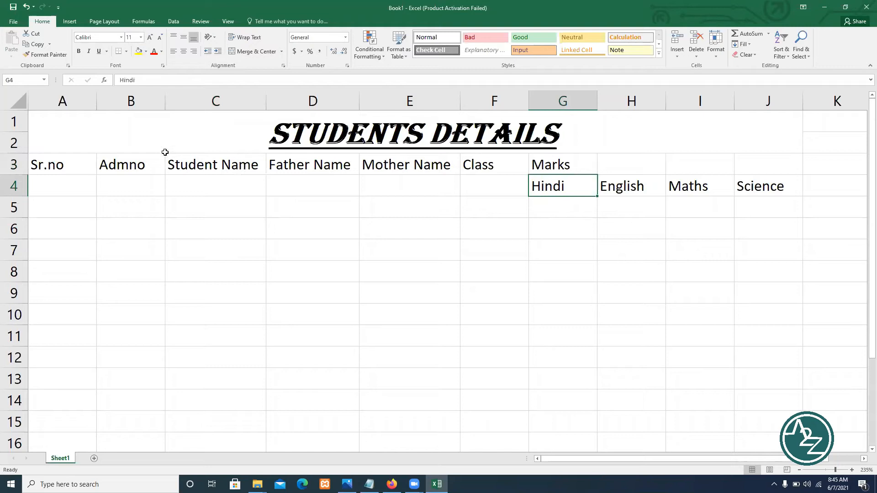
left_click_drag(130, 134, 193, 407)
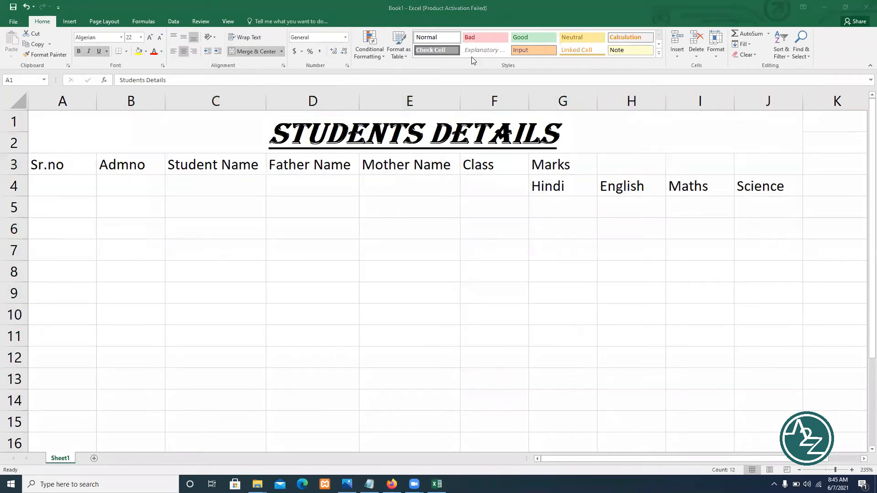
left_click(82, 137)
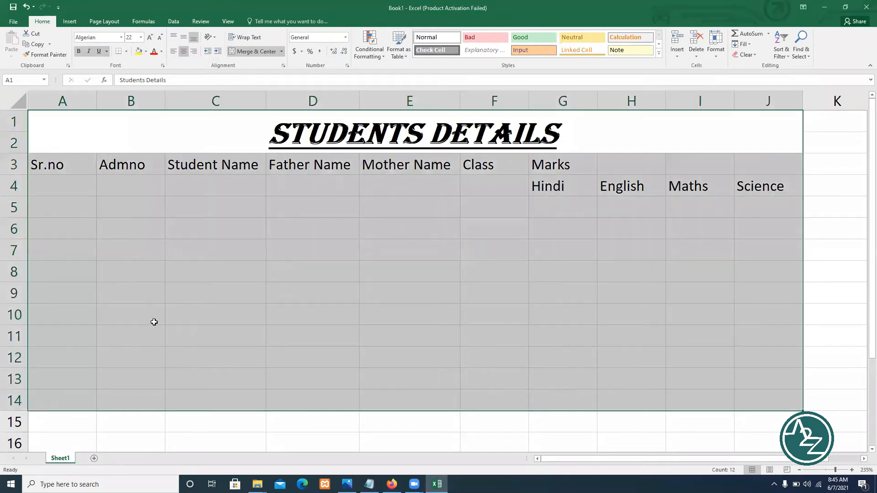
left_click(126, 53)
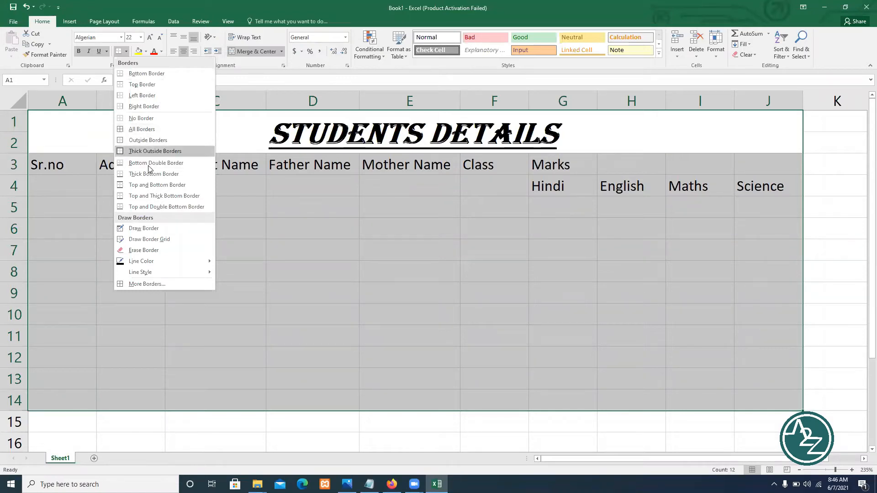
mouse_move(172, 272)
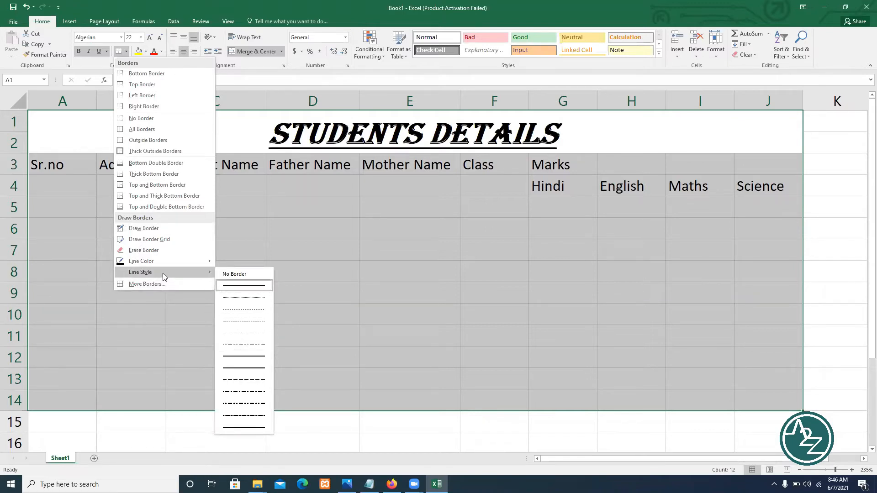
left_click(247, 369)
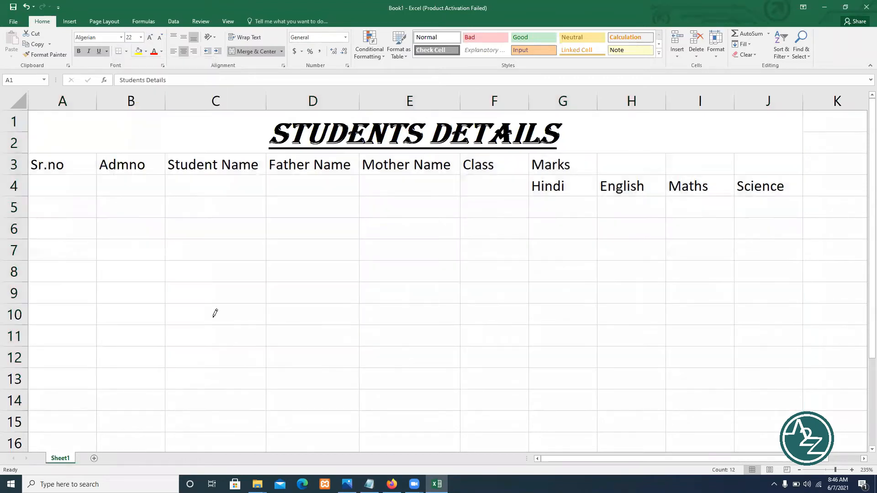
left_click(126, 52)
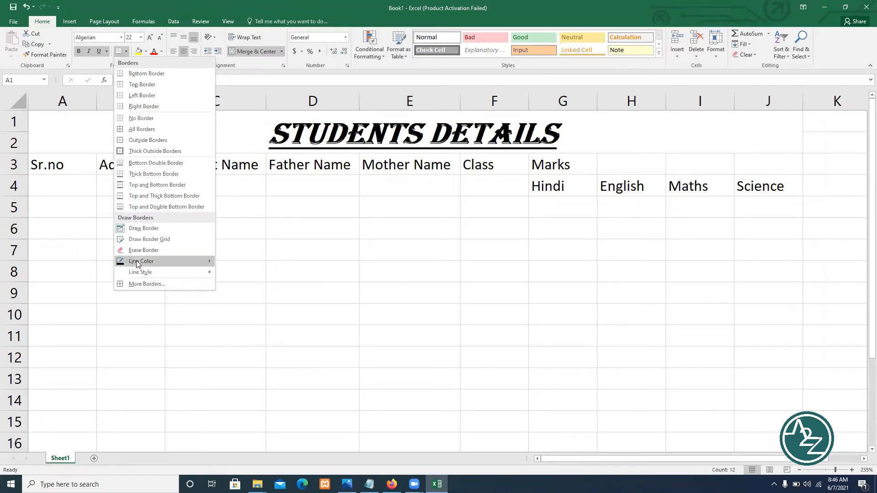
left_click(136, 130)
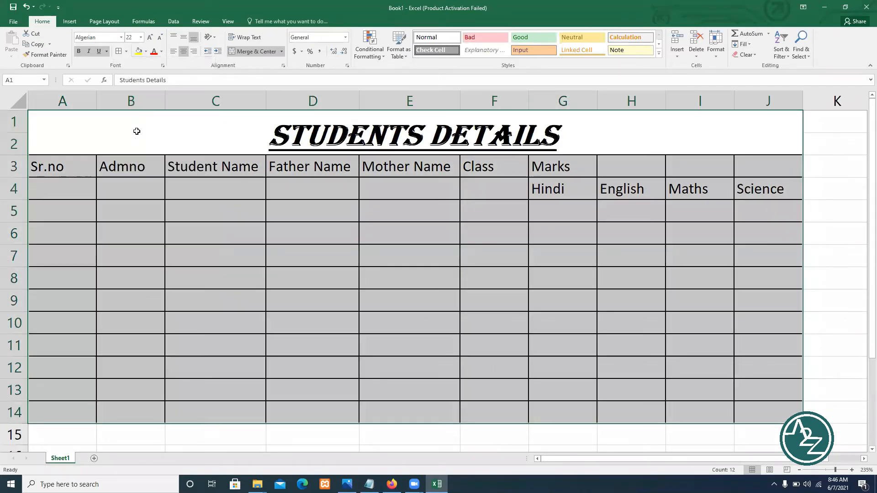
scroll(417, 227, "down", 2)
scroll(417, 227, "up", 2)
left_click(405, 232)
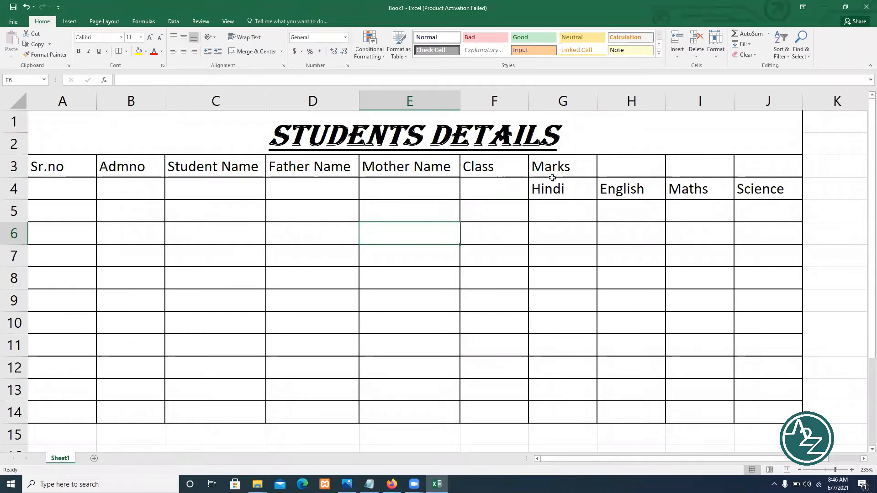
left_click_drag(548, 189, 742, 192)
left_click_drag(514, 190, 63, 190)
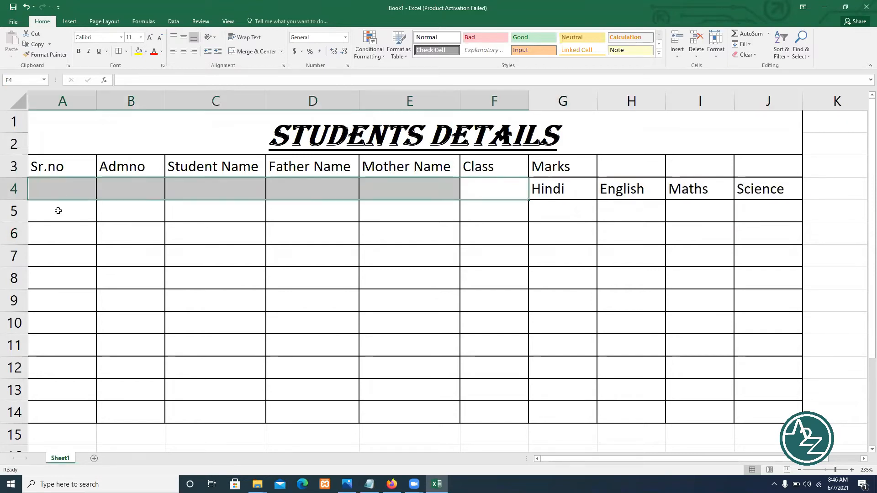
left_click(58, 212)
left_click_drag(135, 210, 568, 202)
left_click_drag(480, 190, 74, 181)
Merge and center the Marks header across G3:J3, and the Sr.no and Admno headers each over rows 3 and 4
left_click_drag(560, 166, 750, 160)
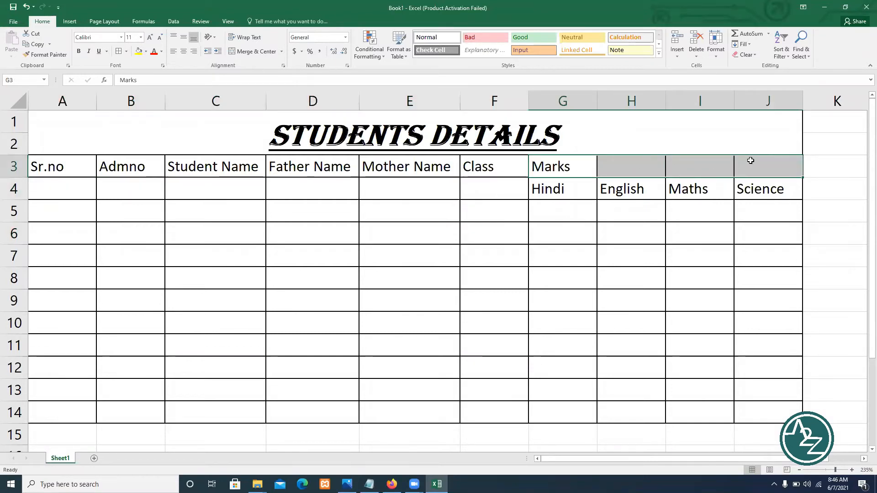
left_click(267, 51)
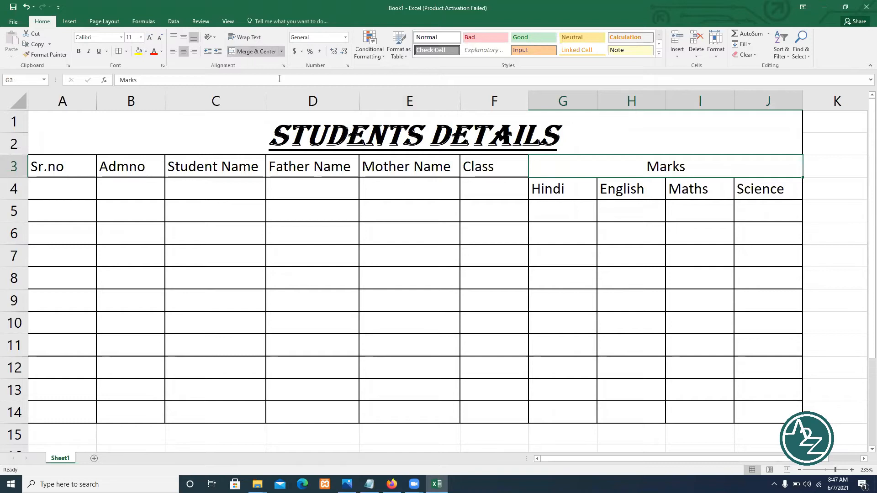
left_click_drag(71, 170, 73, 183)
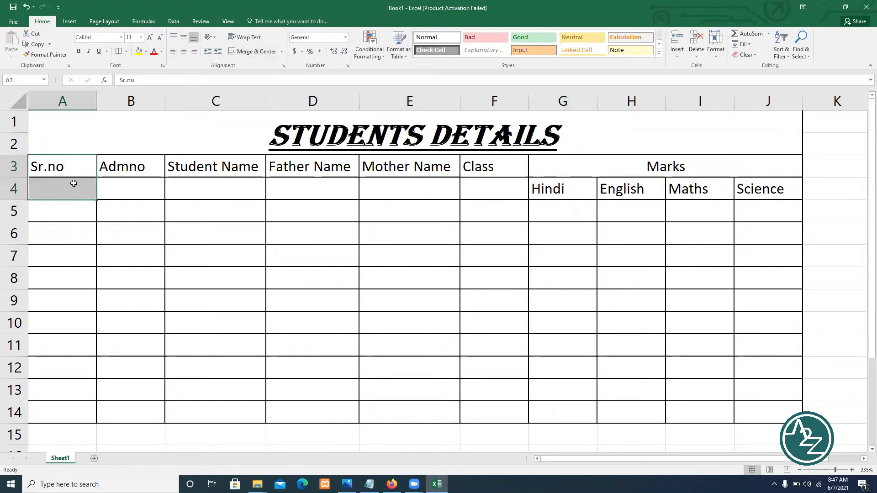
left_click(247, 54)
left_click_drag(134, 162, 134, 187)
left_click(256, 52)
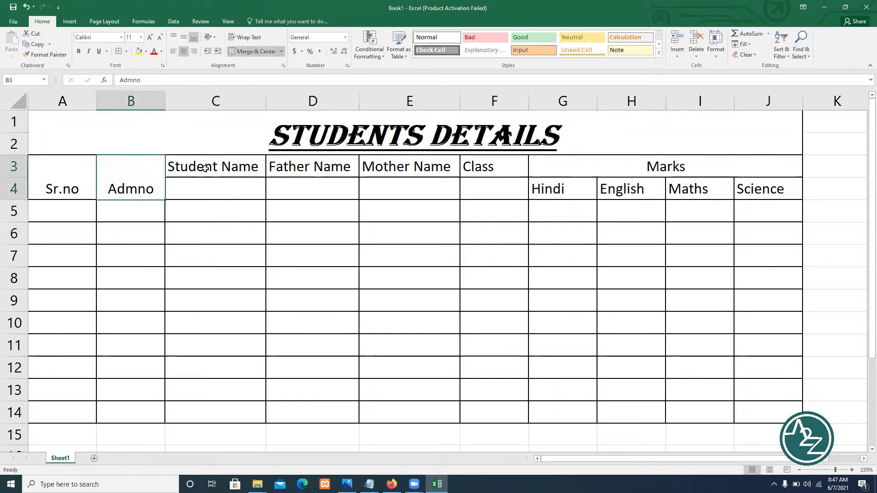
Merge and center the Student Name, Father Name, Mother Name and Class headers each over rows 3 and 4
left_click_drag(205, 168, 206, 180)
left_click(254, 52)
left_click_drag(315, 169, 326, 188)
left_click(240, 53)
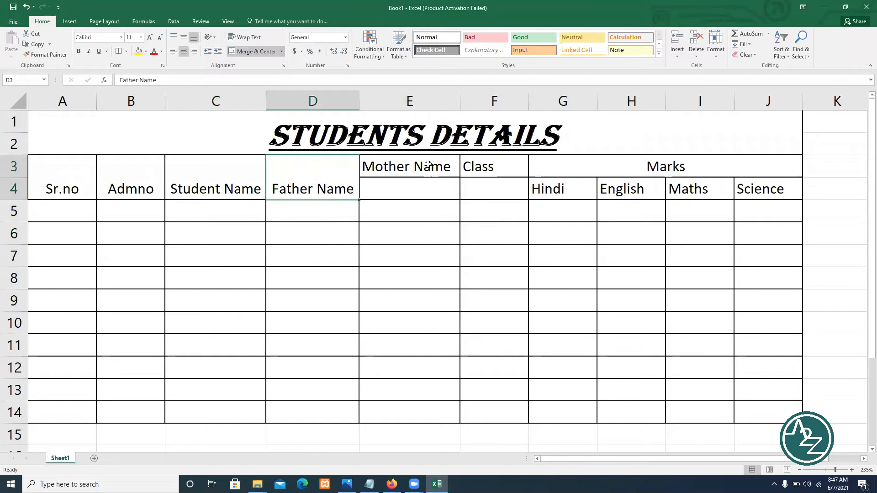
left_click_drag(428, 165, 425, 188)
left_click(256, 51)
left_click(489, 166)
left_click_drag(490, 182, 315, 184)
left_click(254, 51)
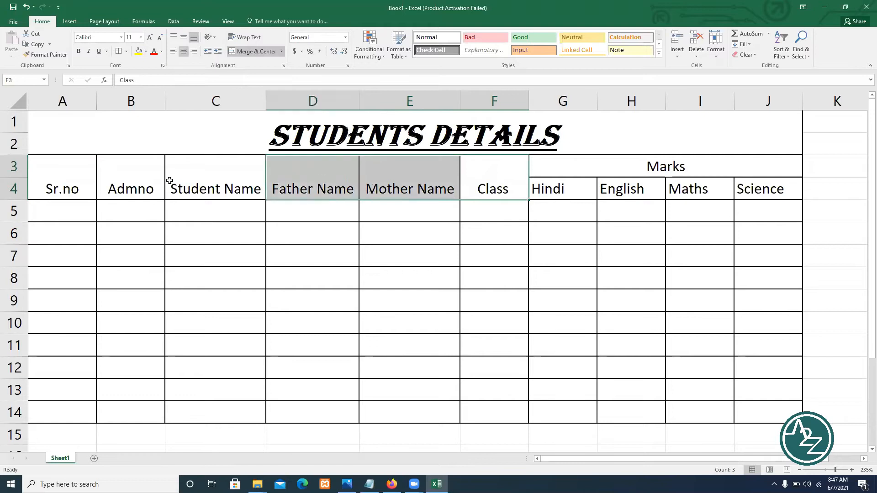
Center all the header cells in A3:J4 both vertically and horizontally
left_click(76, 190)
mouse_move(77, 190)
left_mouse_down()
mouse_move(561, 178)
mouse_move(639, 179)
mouse_move(658, 192)
left_mouse_up()
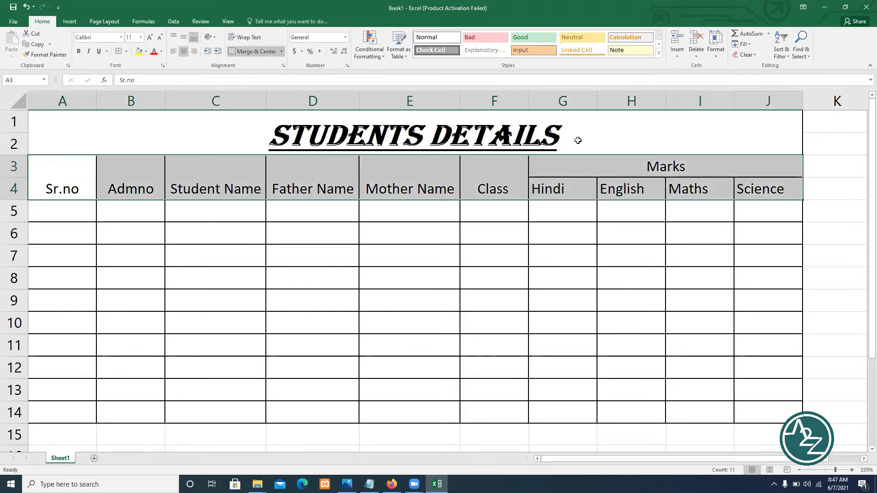
left_click(183, 37)
left_click(184, 51)
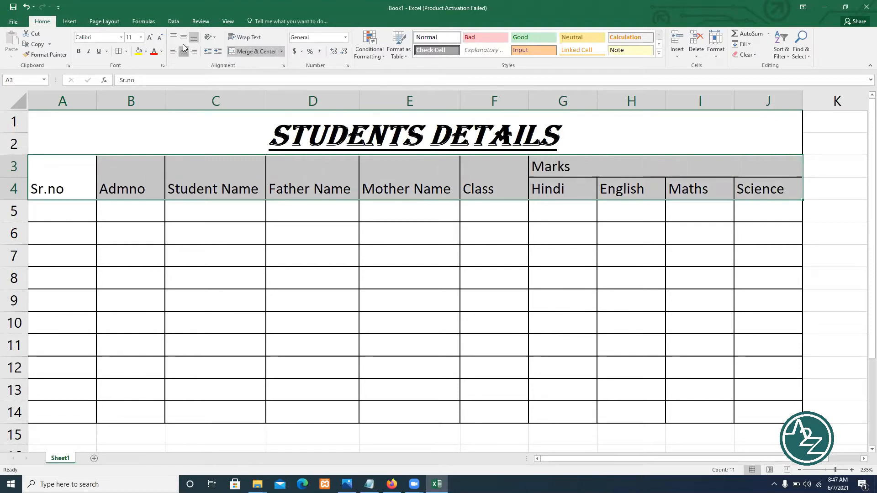
left_click(183, 51)
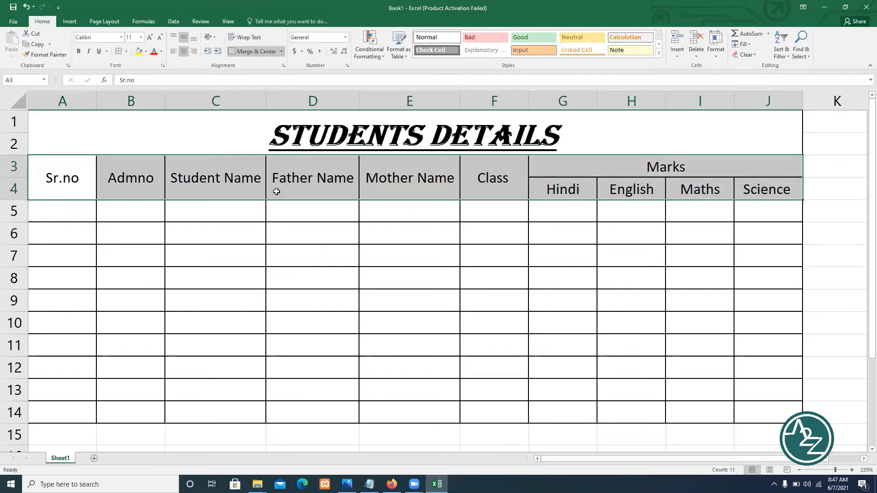
Try top-left and bottom-right alignment on the header cells A3:J4, and return them to middle and center alignment
left_click(174, 52)
left_click(174, 37)
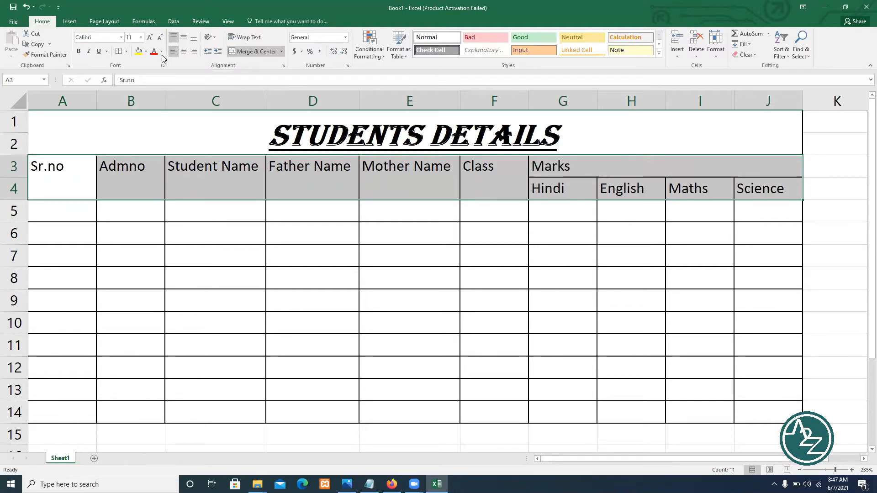
left_click(193, 38)
left_click(195, 52)
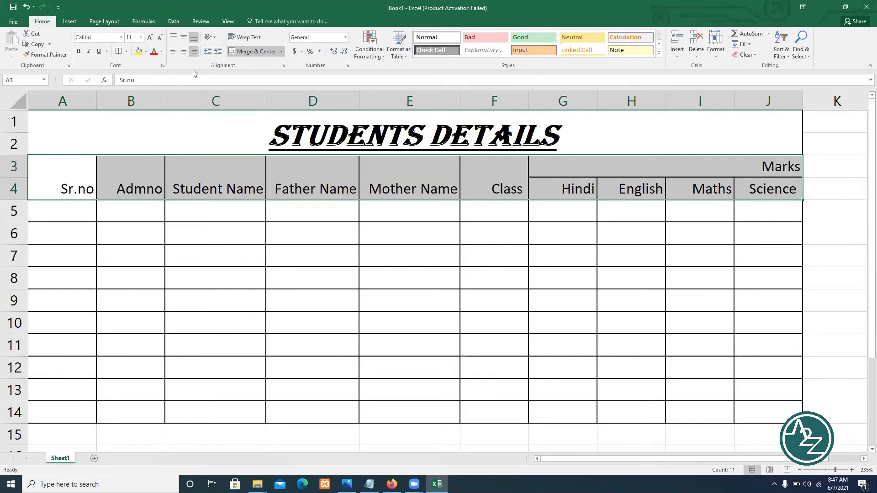
left_click(193, 53)
left_click(193, 53)
left_click(183, 51)
left_click(184, 40)
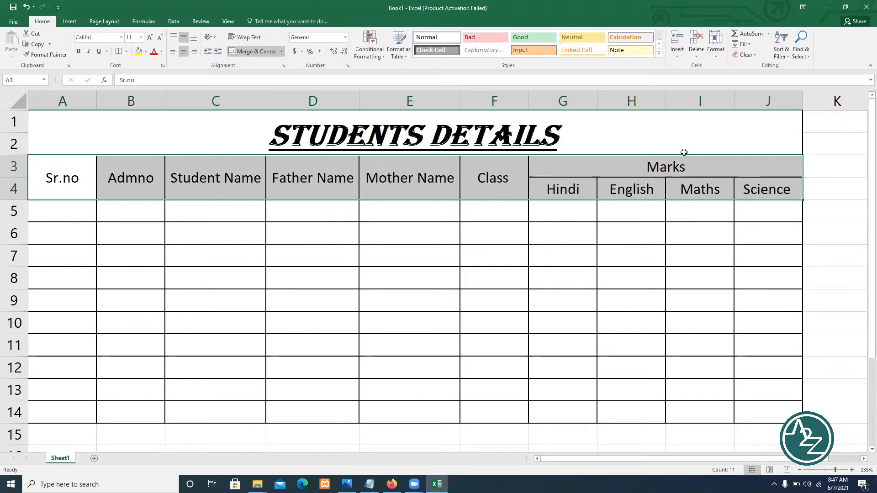
Unmerge the title block, merge and center the title across A1:J1 only, and heighten row 1 to fit it
left_click_drag(127, 137, 165, 179)
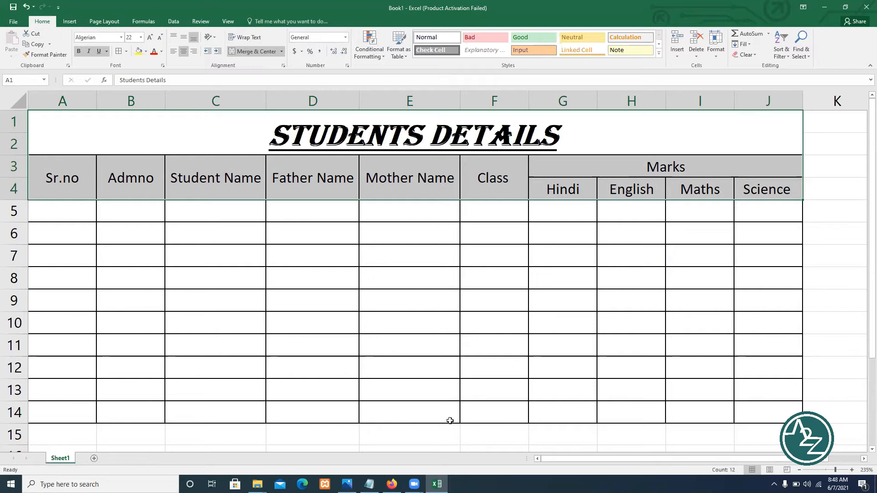
left_click(121, 126)
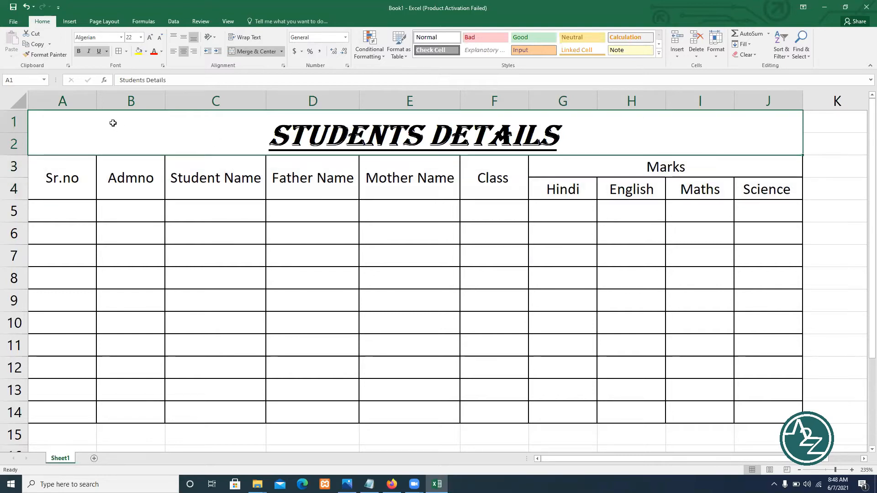
left_click(247, 51)
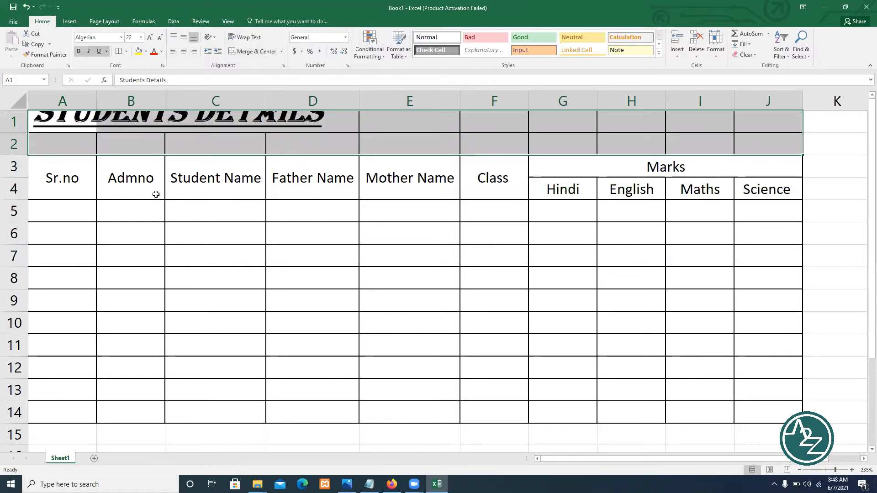
left_click(37, 117)
left_click_drag(86, 119, 758, 132)
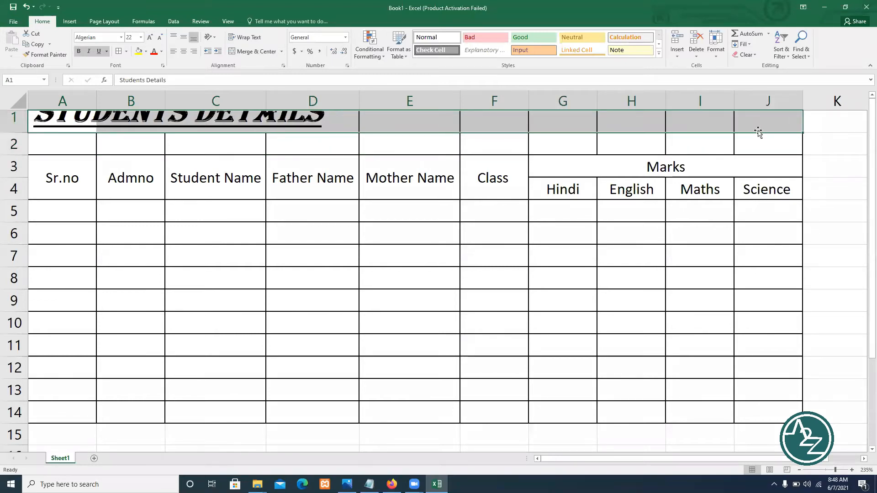
left_click(259, 53)
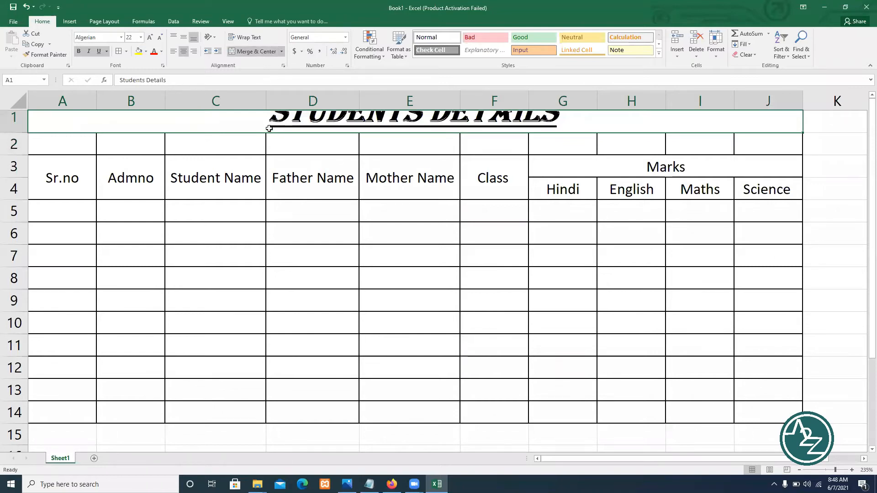
left_click_drag(9, 132, 15, 155)
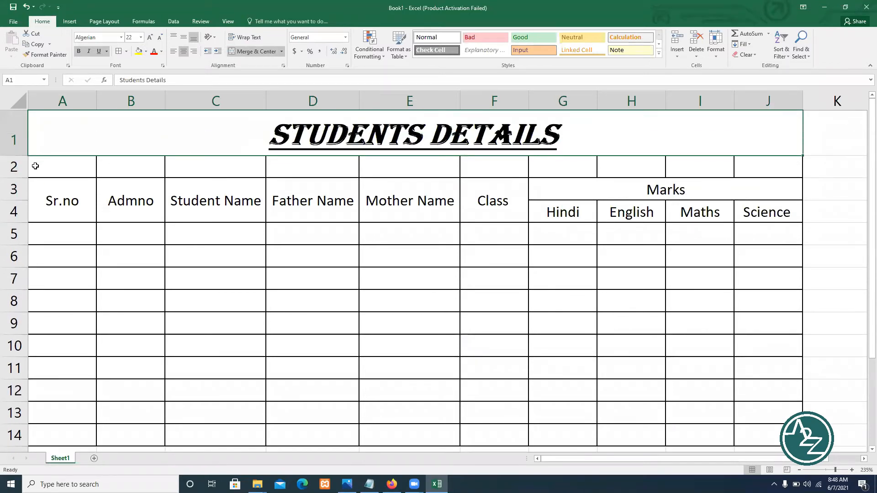
Delete the empty row 2 beneath the title
left_click(33, 166)
left_click(14, 167)
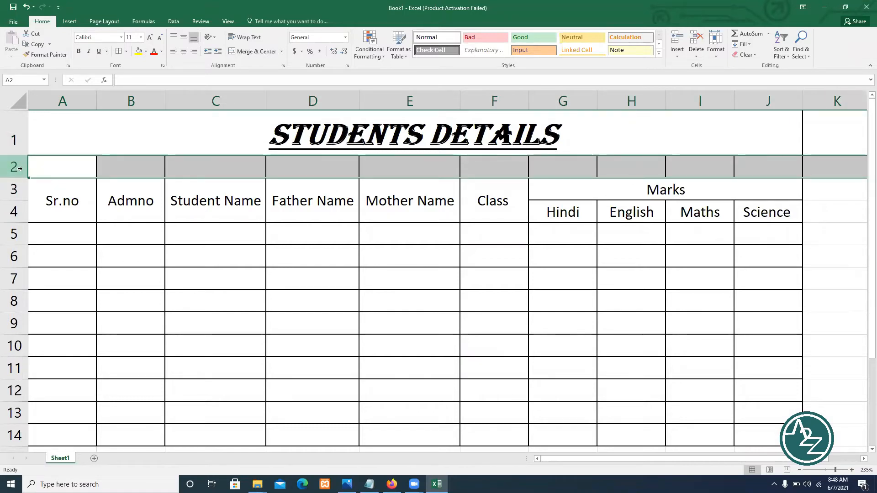
right_click(62, 166)
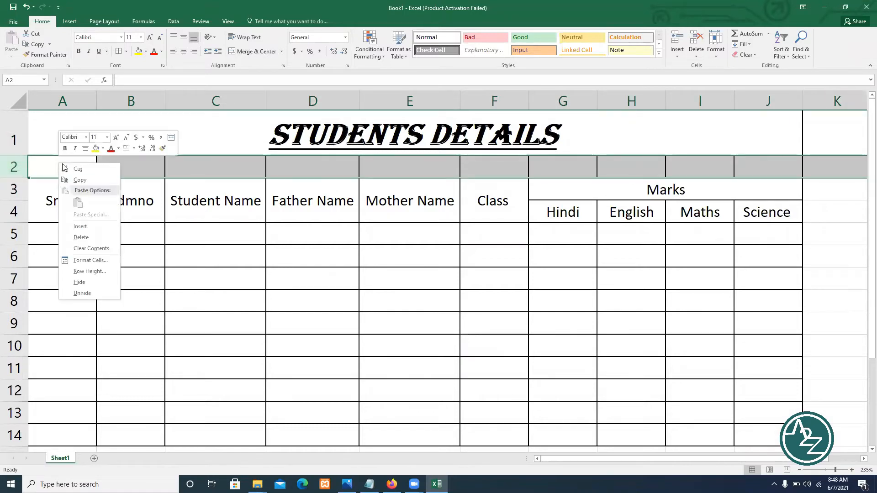
left_click(90, 238)
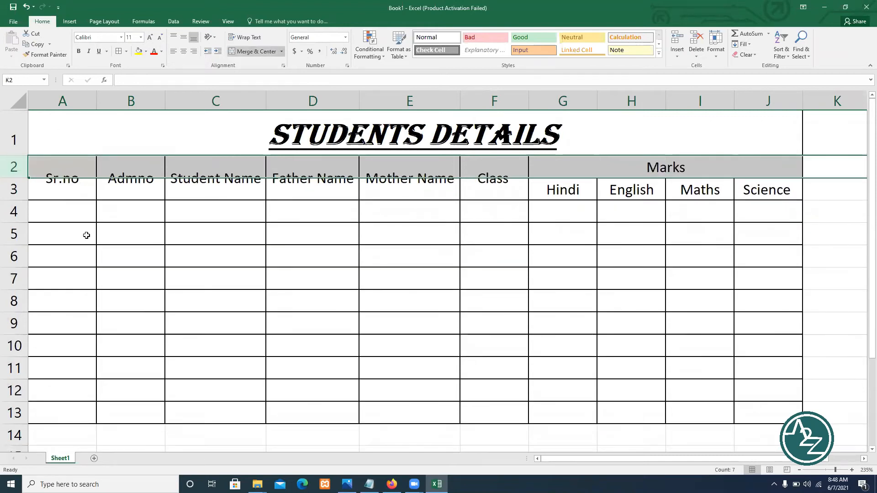
Replace the Marks header above the Hindi, English, Maths and Science columns with Subjects
left_click(259, 148)
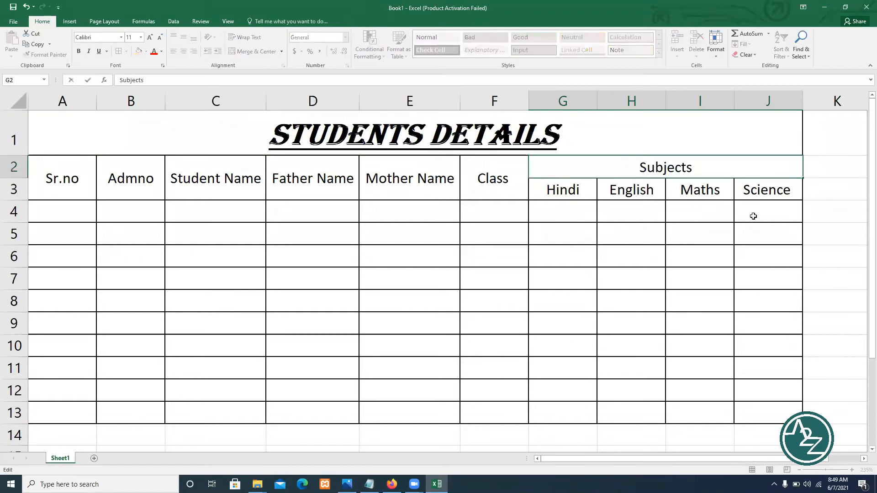
left_click(714, 235)
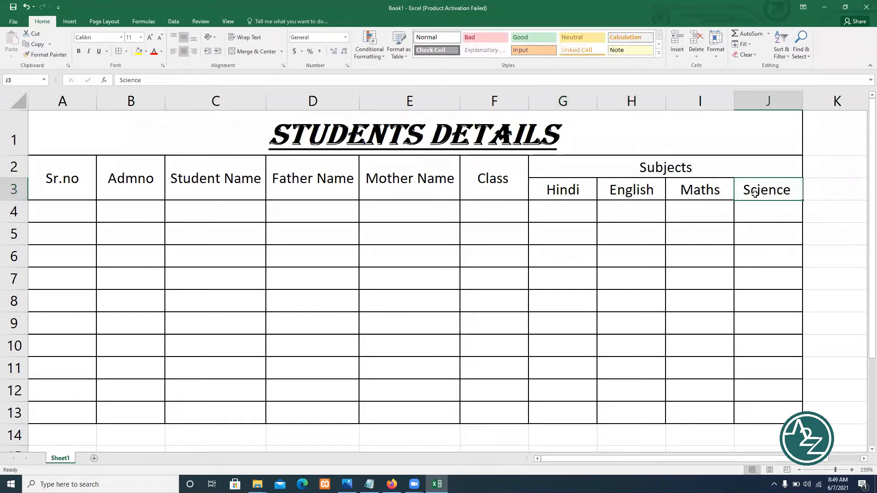
left_click(676, 169)
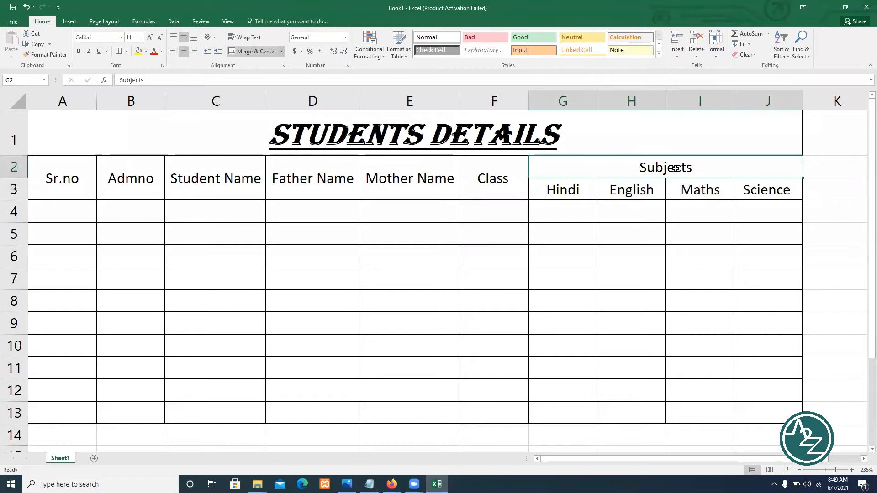
Examine how the Subjects header spans the four subject columns and how the other headers span rows 2 and 3
left_click(563, 190)
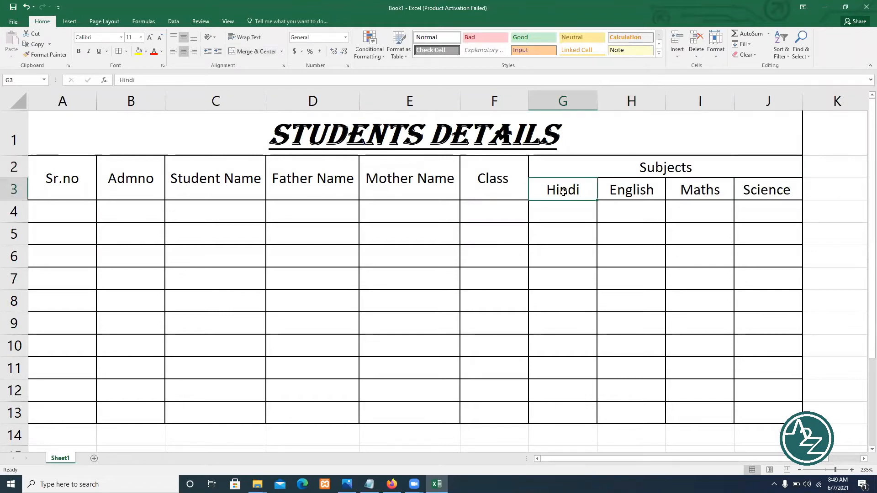
left_click(621, 191)
left_click(702, 189)
left_click(588, 185)
left_click(611, 189)
left_click(687, 190)
left_click(762, 192)
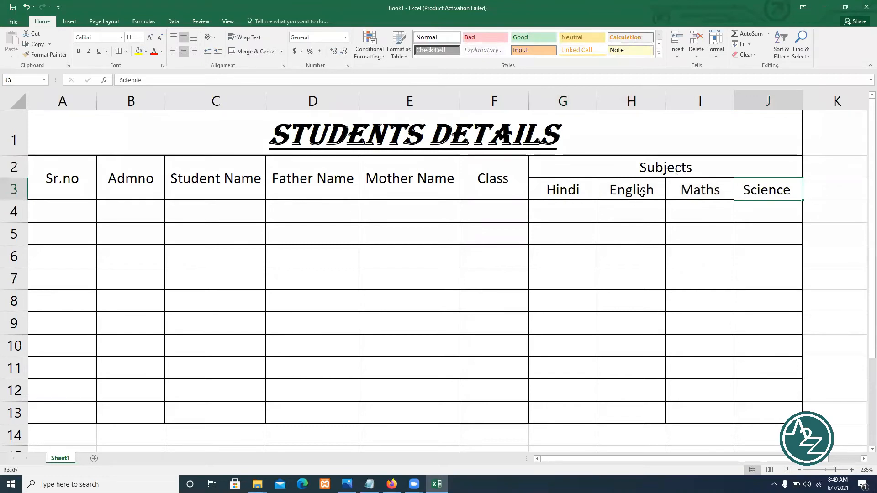
left_click(589, 190)
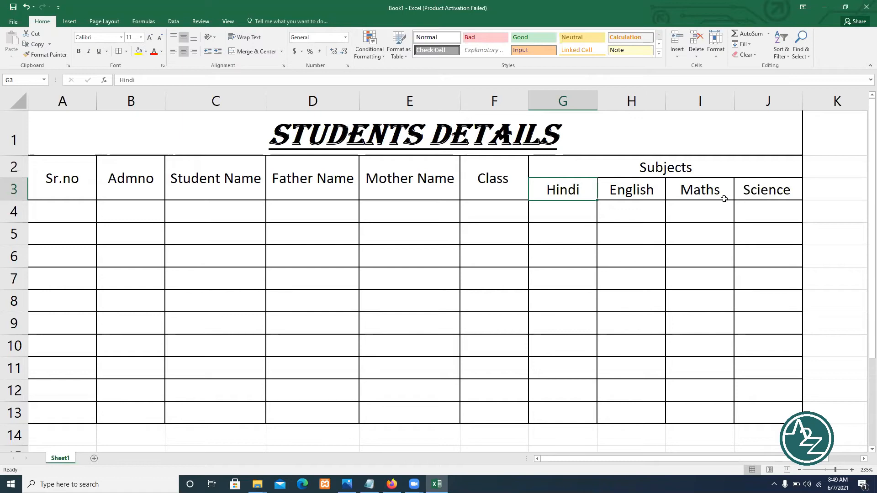
left_click(635, 171)
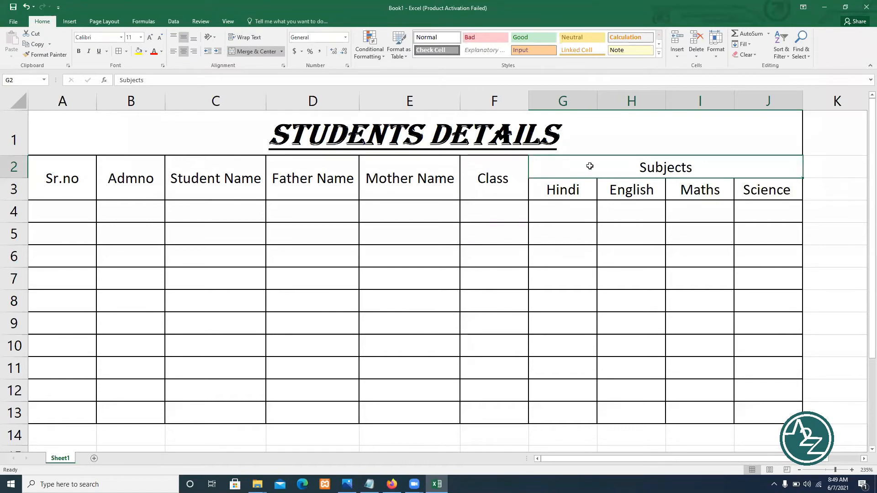
left_click_drag(13, 173, 13, 184)
left_click(612, 172)
left_click_drag(549, 193, 751, 194)
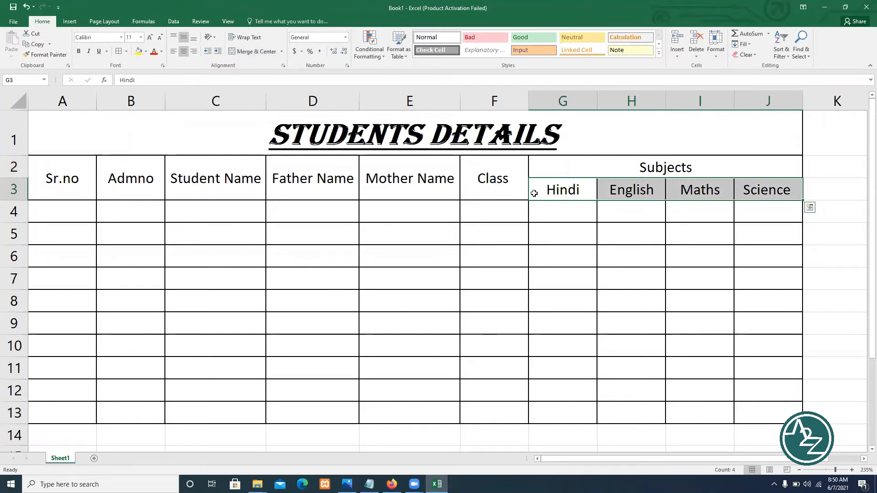
left_click(509, 179)
left_click_drag(49, 173, 734, 189)
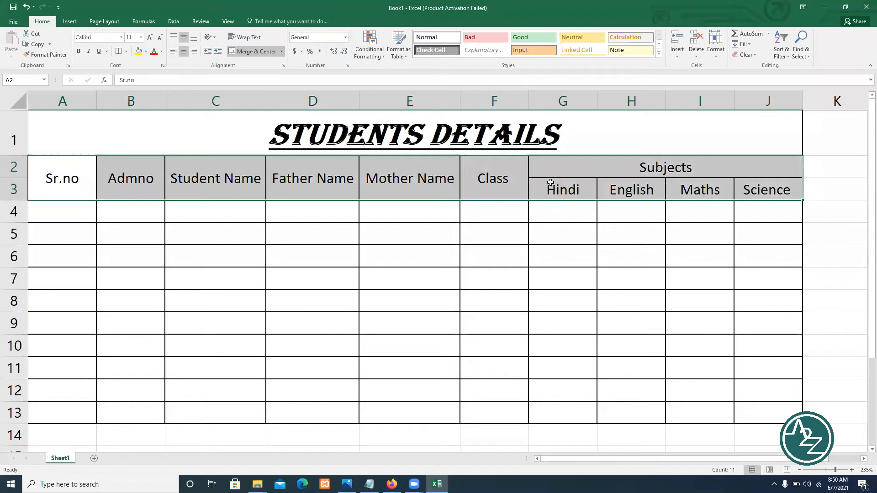
left_click(56, 173)
left_click(113, 182)
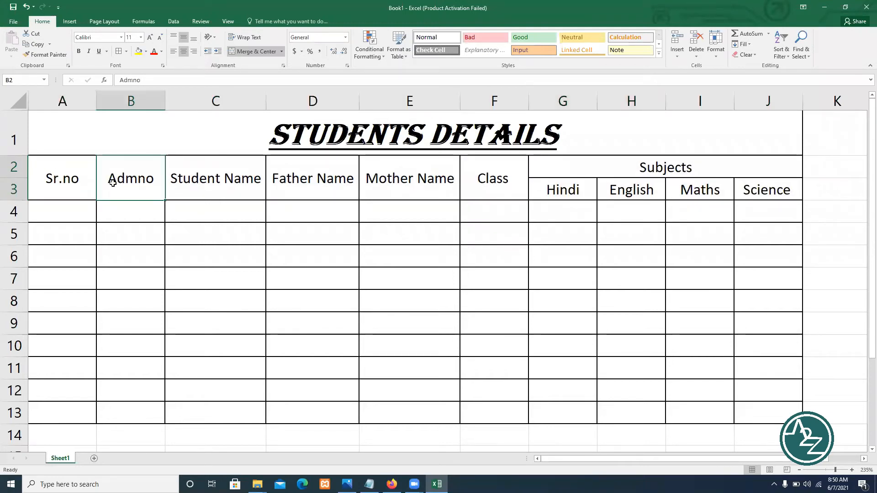
Try unmerging the Sr.no header in A2:A3, and restore its merged and centered layout
left_click(51, 168)
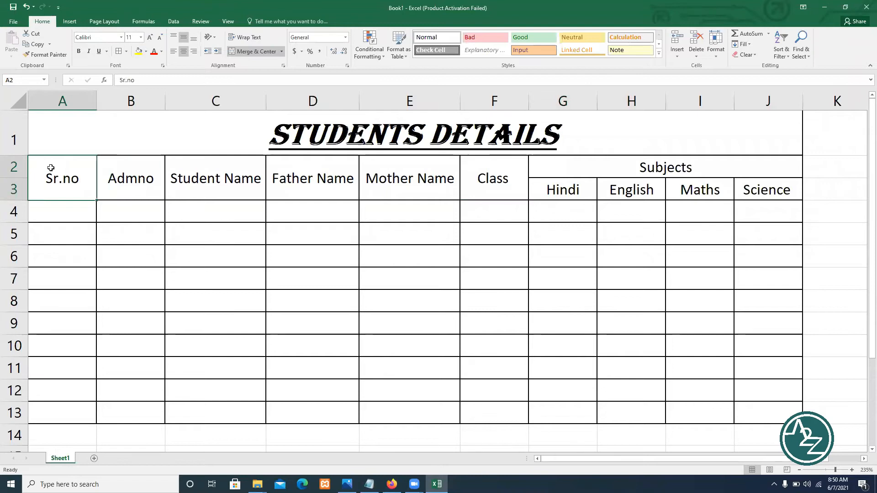
left_click(251, 51)
left_click(73, 165)
left_click(58, 196)
left_click(63, 168)
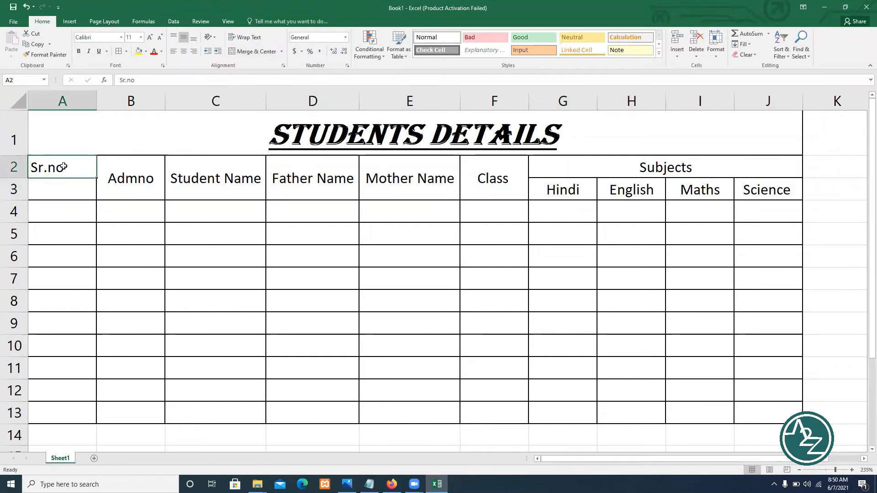
left_click(15, 190)
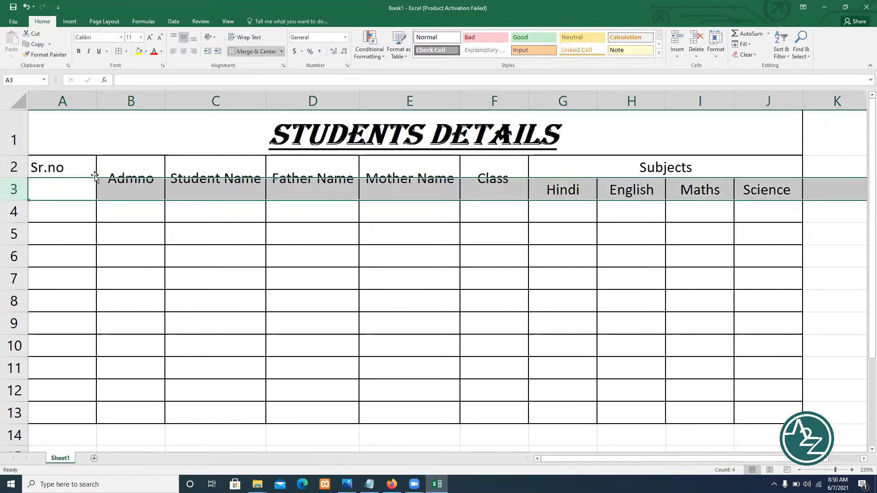
left_click(43, 165)
left_click_drag(60, 166, 645, 169)
left_click(259, 51)
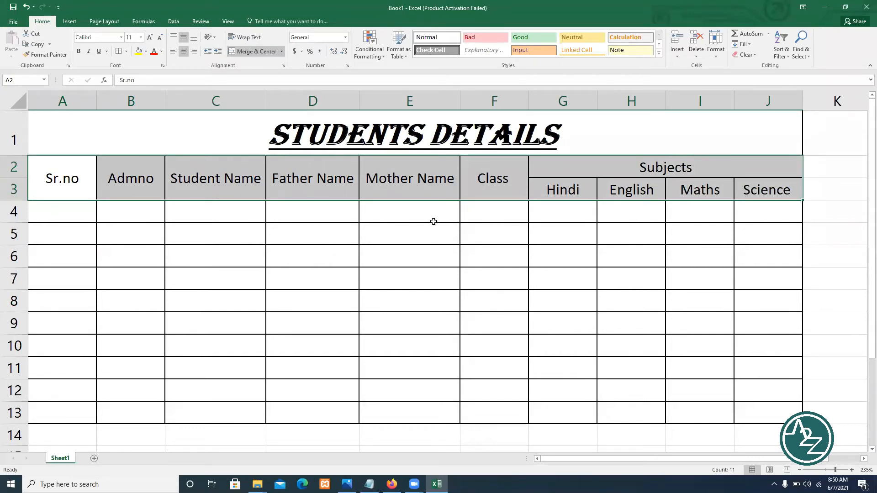
Angle the Sr.no header text counterclockwise
left_click(62, 179)
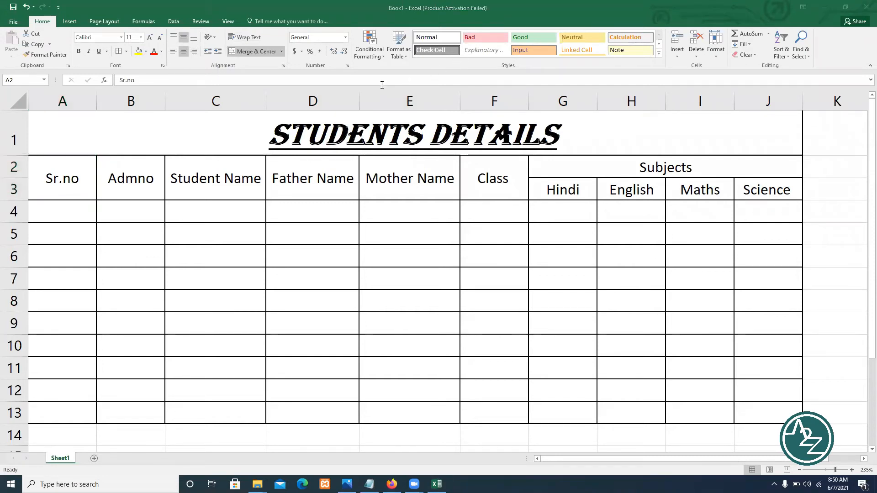
left_click(212, 39)
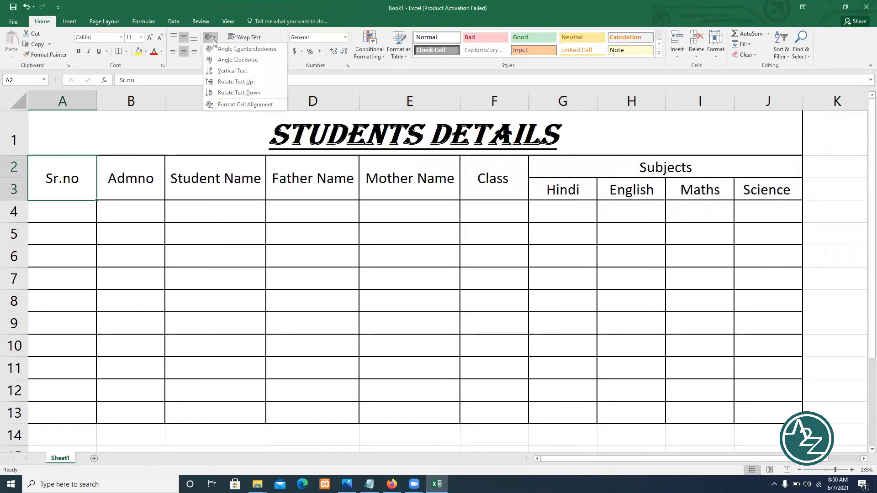
left_click(236, 49)
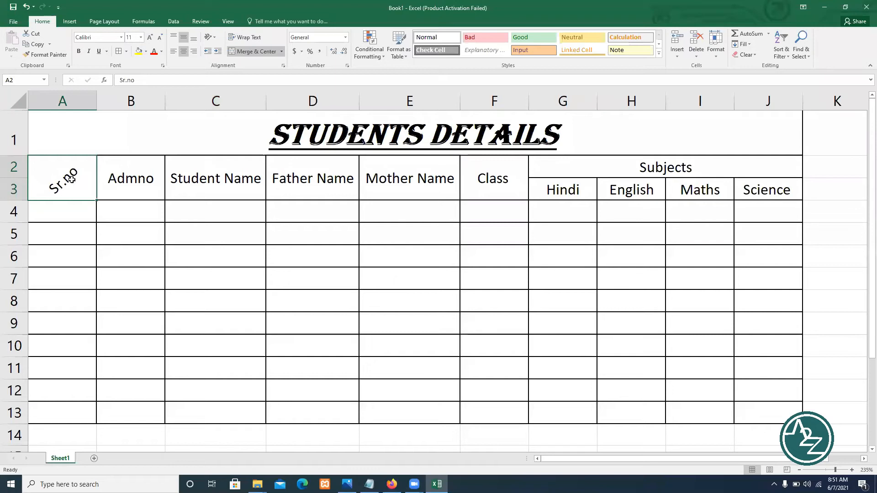
Angle the Admno, Student Name, Father Name, Mother Name and Class header text counterclockwise
left_click(210, 37)
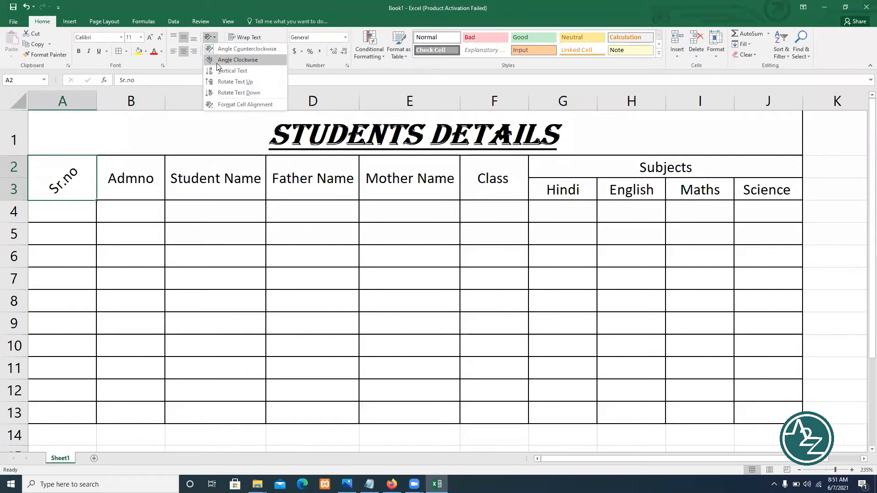
left_click(131, 163)
left_click(132, 164)
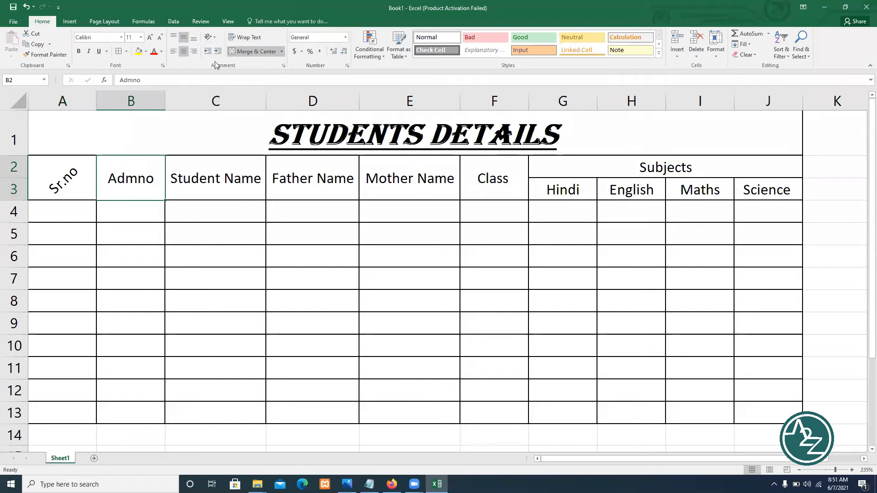
left_click(211, 38)
left_click(121, 181)
left_click_drag(128, 178, 470, 178)
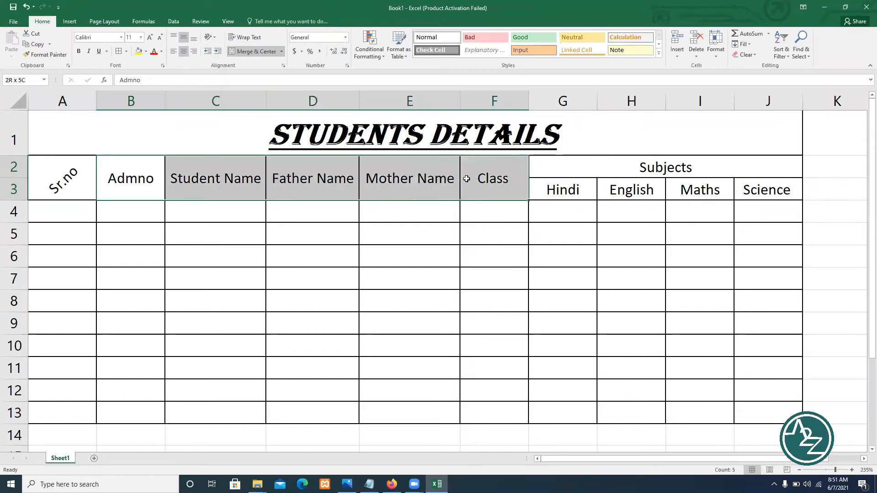
left_click(211, 37)
left_click(220, 51)
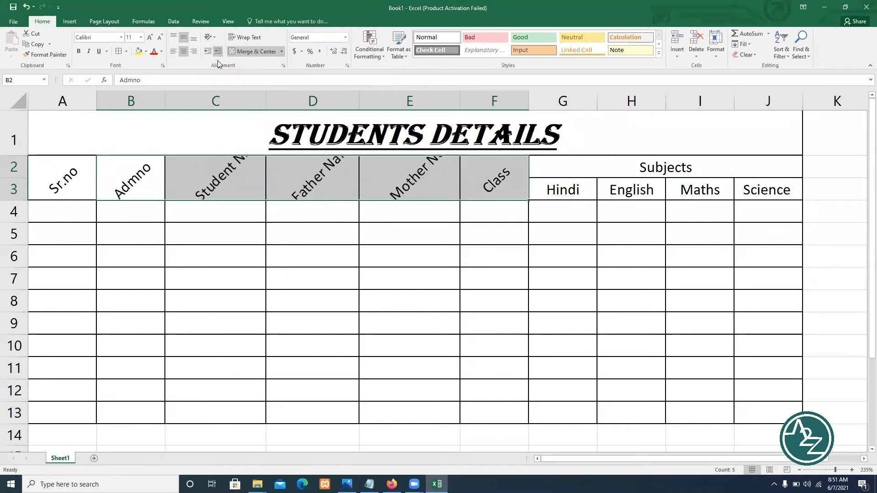
Increase the heights of rows 3 and 2 to fit the angled header text
left_click_drag(13, 201, 14, 223)
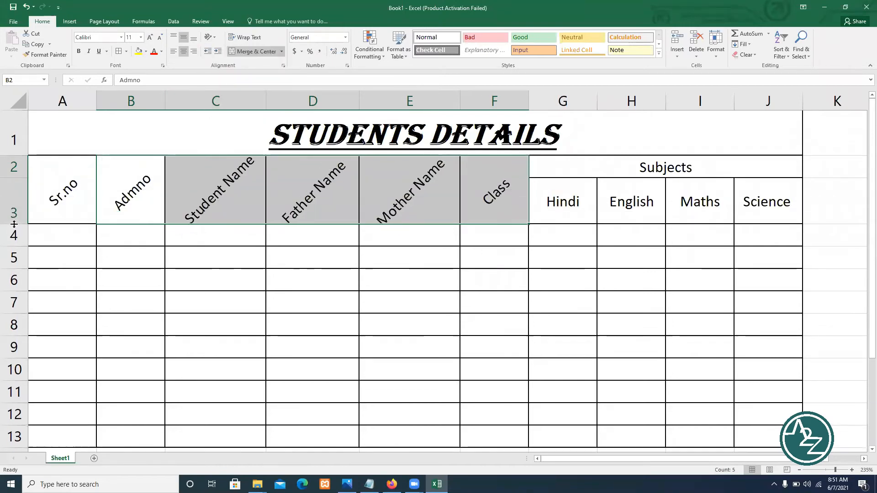
left_click_drag(10, 178, 10, 185)
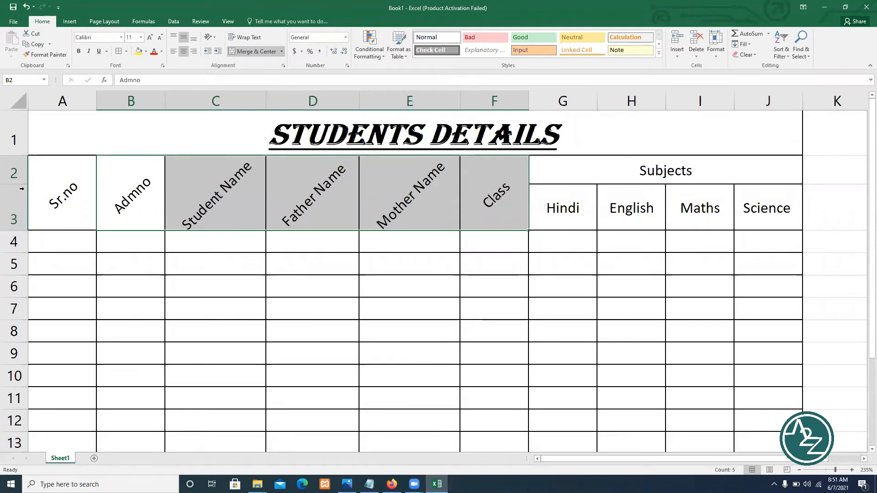
Try angling the Sr.no through Class header text clockwise and rotating it straight down
left_click(308, 198)
left_click(67, 187)
left_click_drag(150, 187, 495, 190)
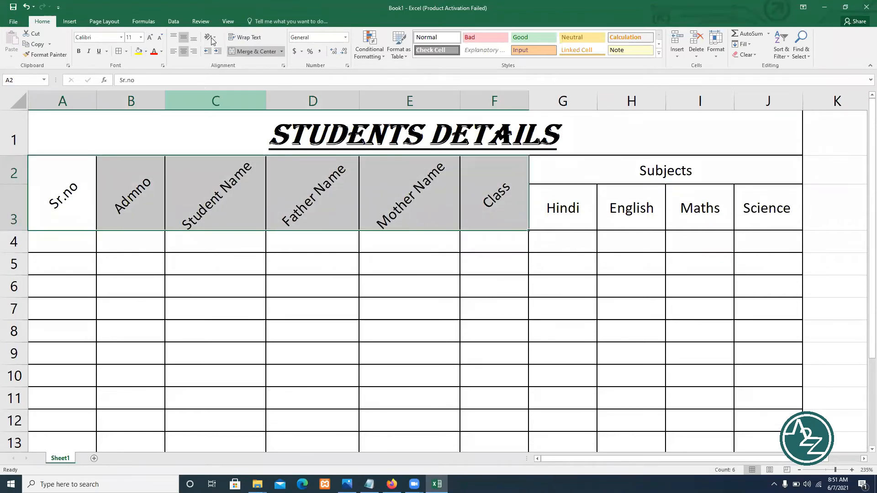
left_click(226, 60)
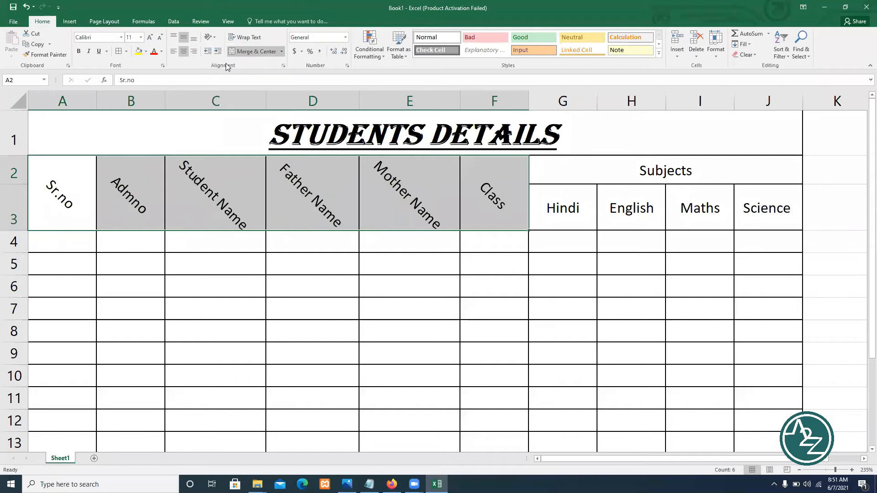
left_click(214, 40)
left_click(226, 95)
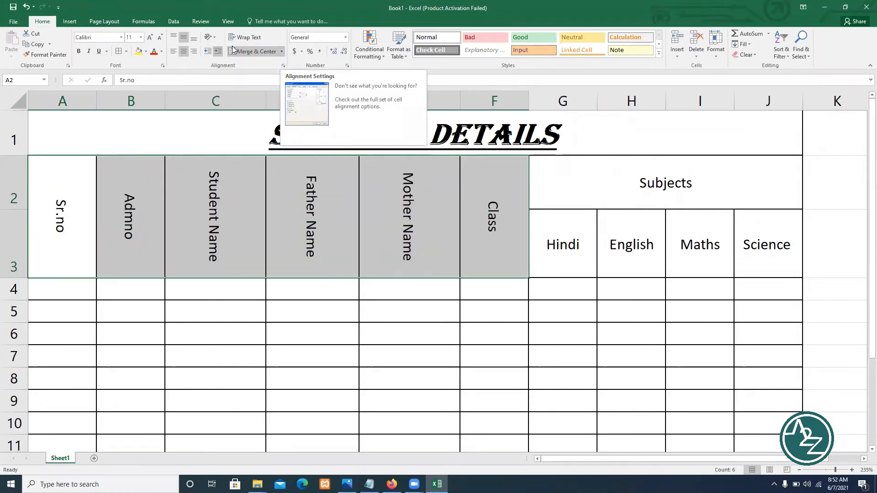
Give the Sr.no through Class header text a custom steep downward slant through the cell alignment settings
left_click(209, 37)
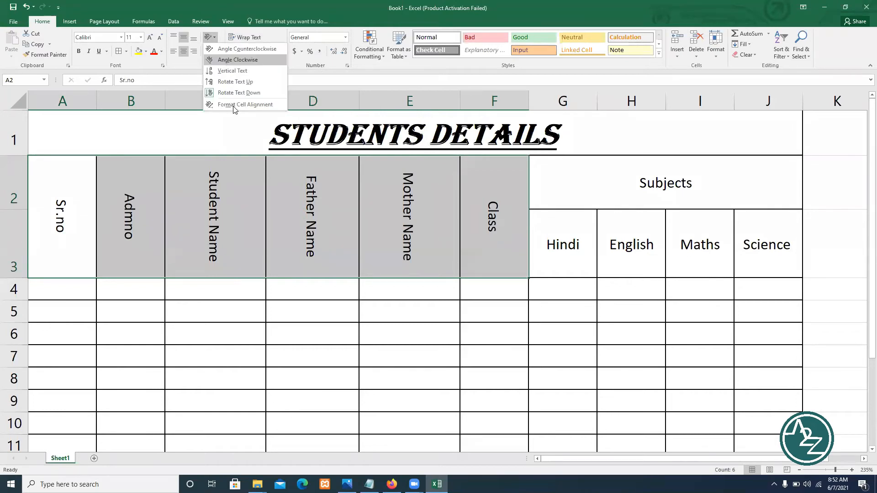
left_click(234, 105)
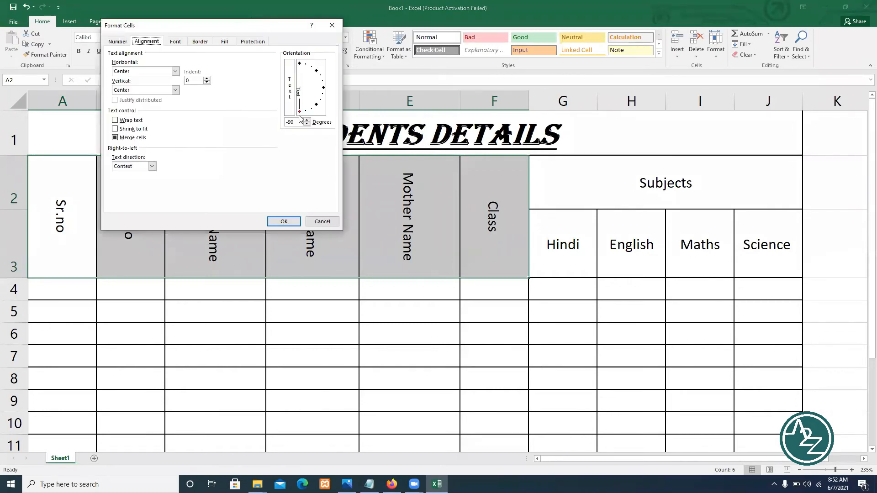
mouse_move(299, 113)
left_mouse_down()
mouse_move(318, 94)
mouse_move(306, 72)
mouse_move(314, 72)
mouse_move(323, 91)
mouse_move(313, 115)
left_mouse_up()
left_click(283, 221)
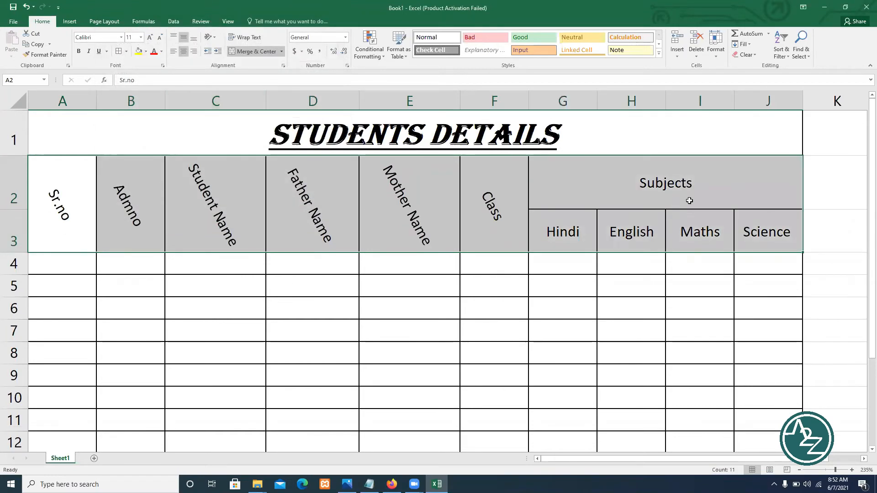
Fill the table's header cells A2:J3 with a light gold colour
left_click(146, 54)
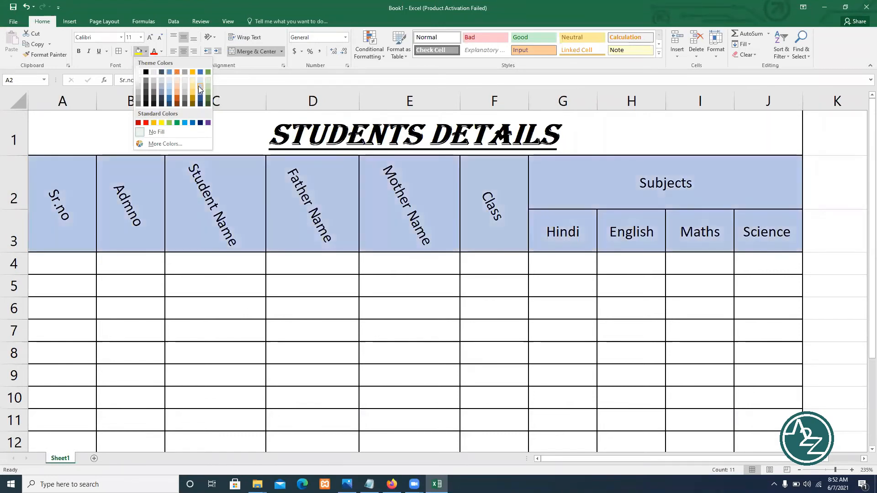
left_click(193, 96)
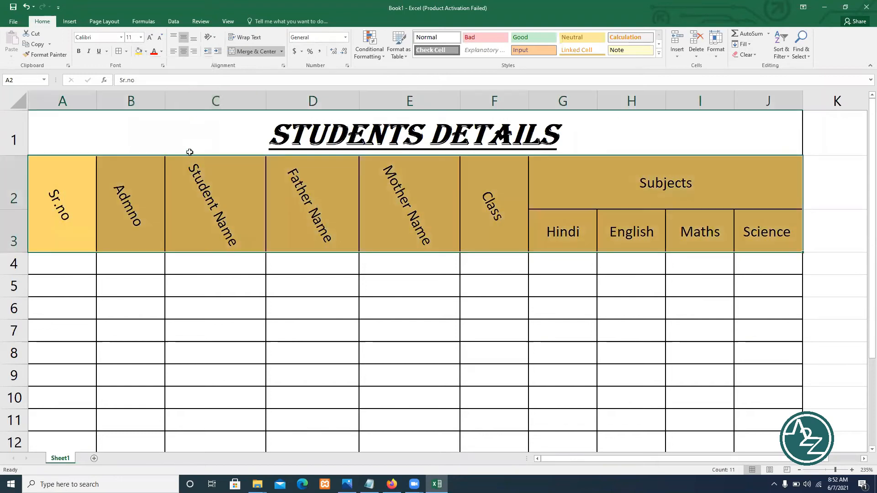
Fill the STUDENTS DETAILS title cell with light blue and make its text white
left_click(180, 128)
left_click(146, 51)
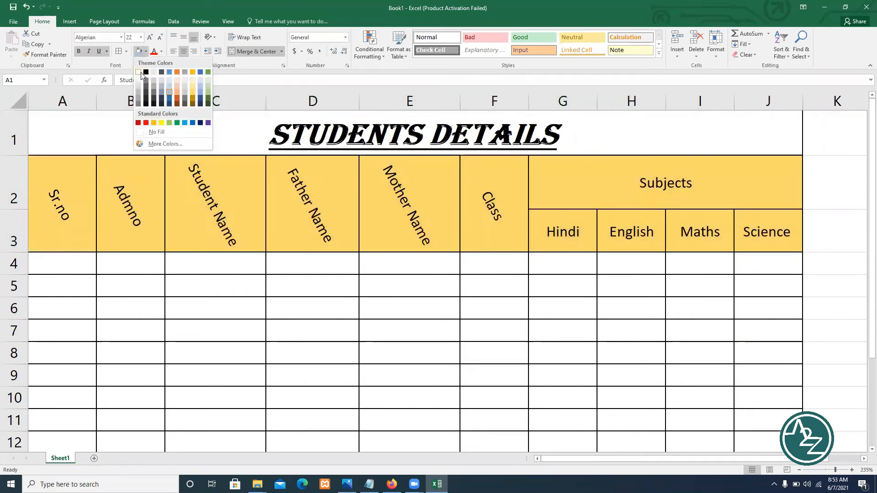
left_click(202, 96)
left_click(161, 52)
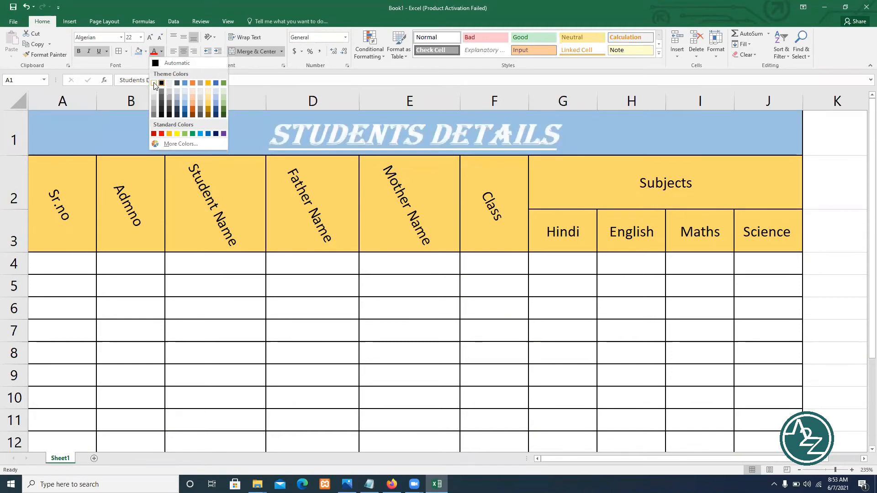
left_click(155, 94)
left_click(201, 220)
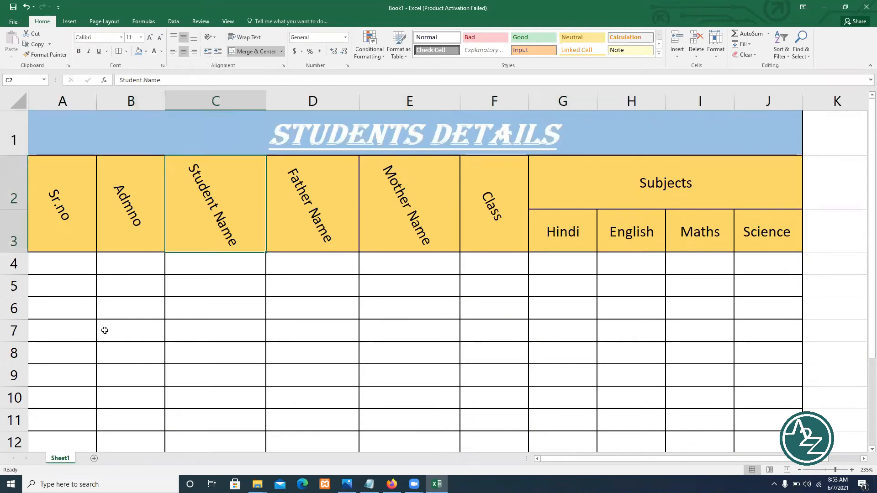
Change the STUDENTS DETAILS title cell's fill colour to black
left_click(147, 139)
left_click(147, 51)
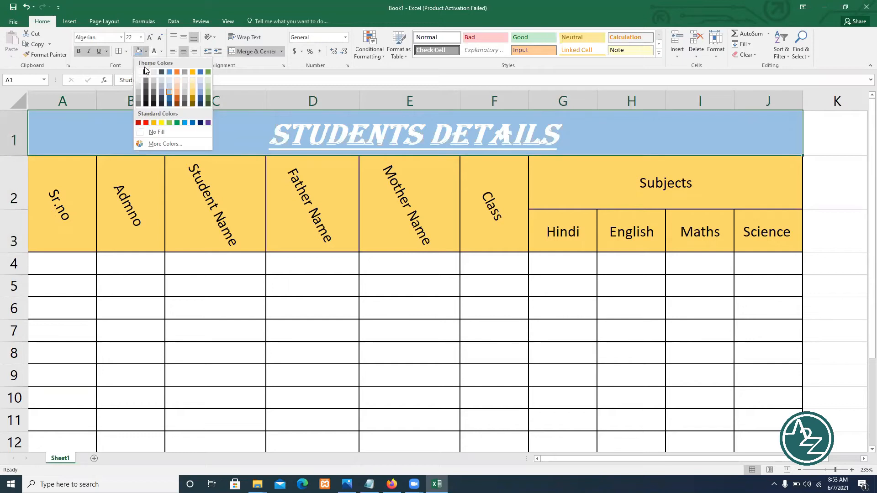
left_click(146, 70)
Set the font colour of all headers in A2:J3 to dark blue
left_click(98, 174)
left_click_drag(45, 180, 620, 191)
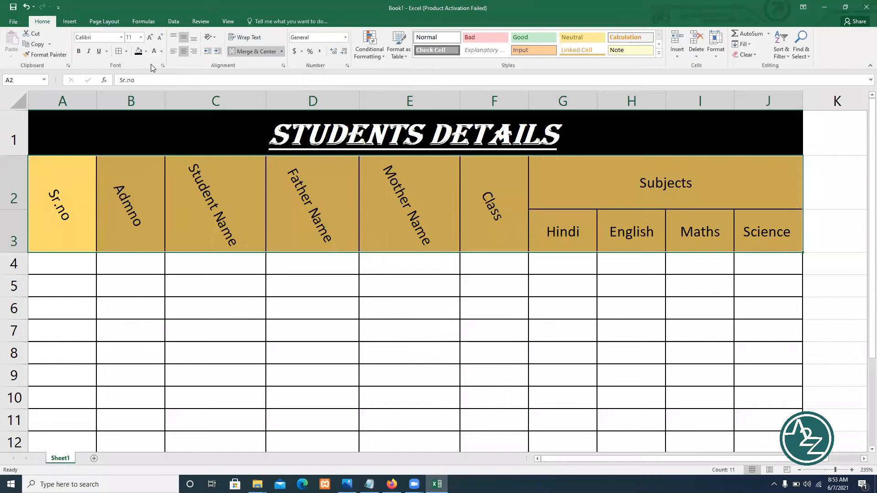
left_click(161, 55)
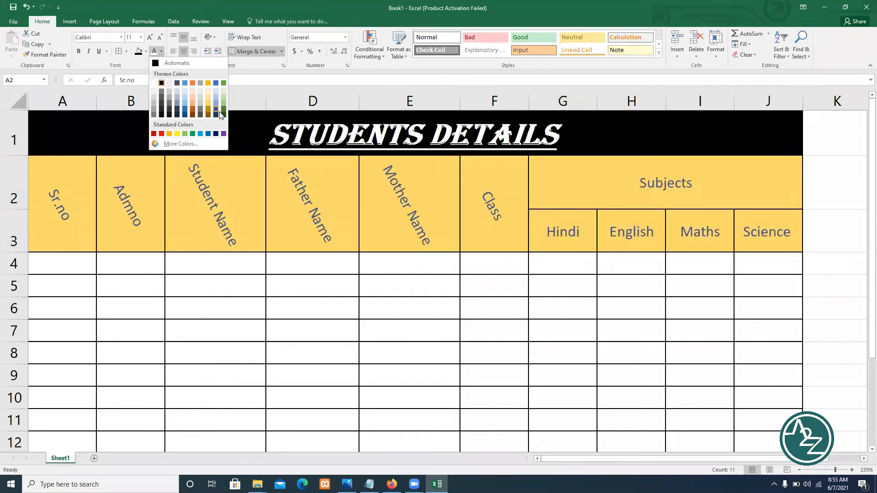
left_click(220, 114)
left_click(192, 236)
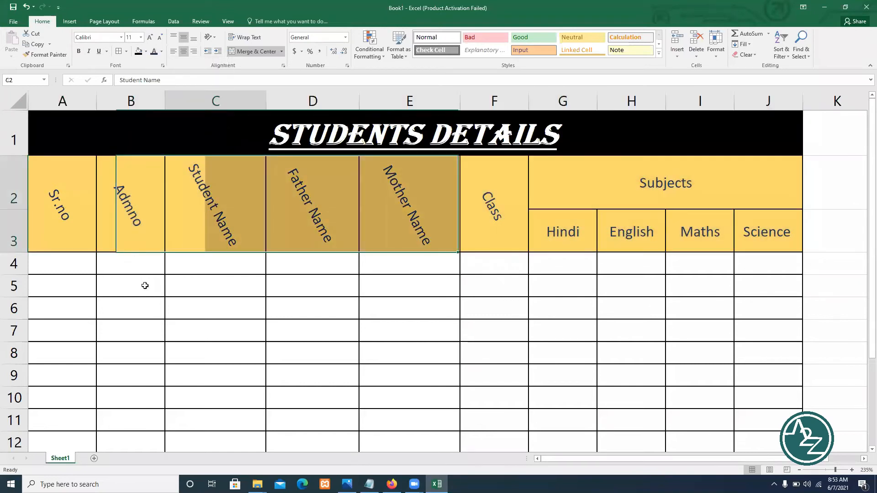
left_click(85, 256)
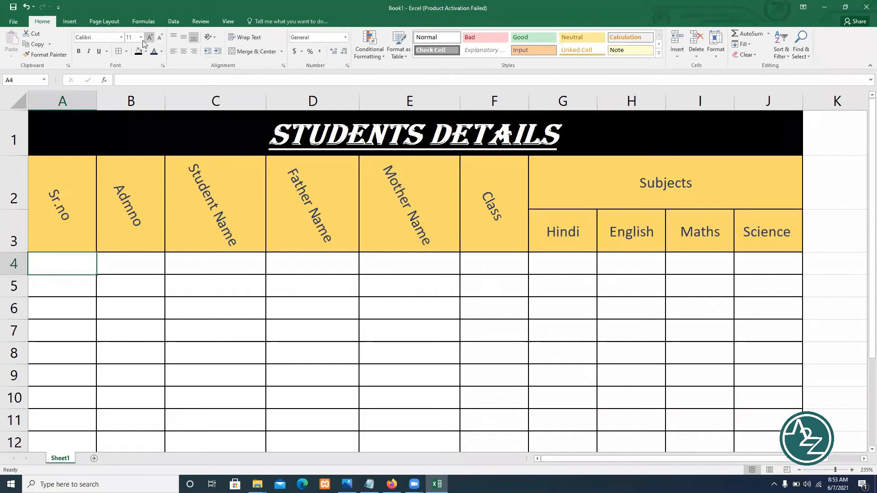
Try larger and smaller font sizes on the Sr.no header, leaving its text slightly enlarged
left_click(79, 191)
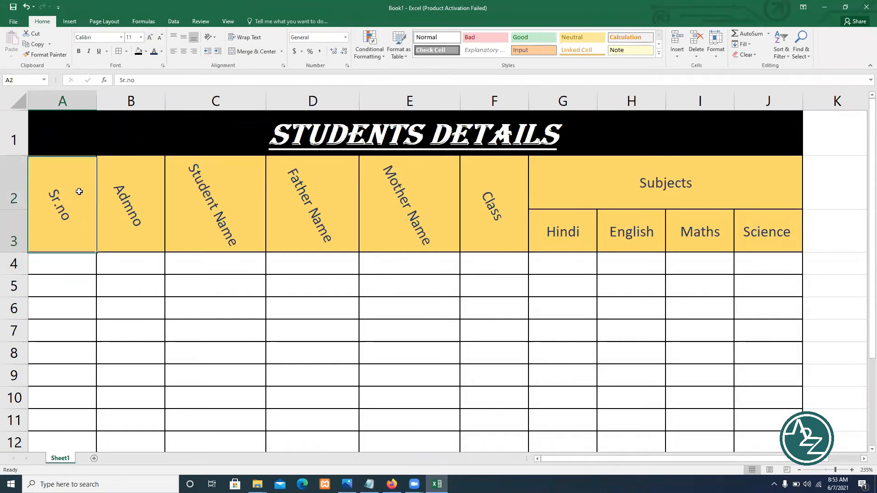
left_click(150, 37)
left_click(151, 37)
left_click(150, 37)
left_click(150, 37)
left_click(161, 39)
left_click(160, 39)
left_click(161, 39)
left_click(161, 39)
left_click(147, 39)
left_click(146, 39)
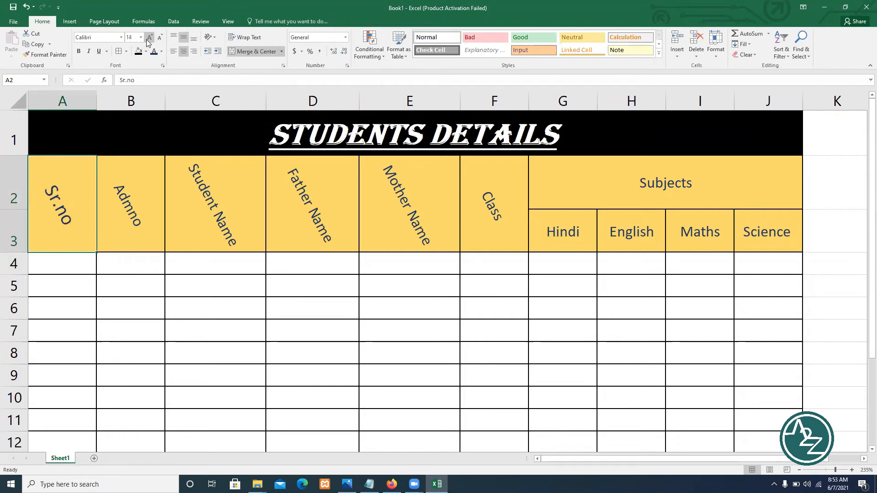
left_click(155, 40)
Enter 1 in A4 and 2 in A5, and fill the number series down to A10
left_click(89, 265)
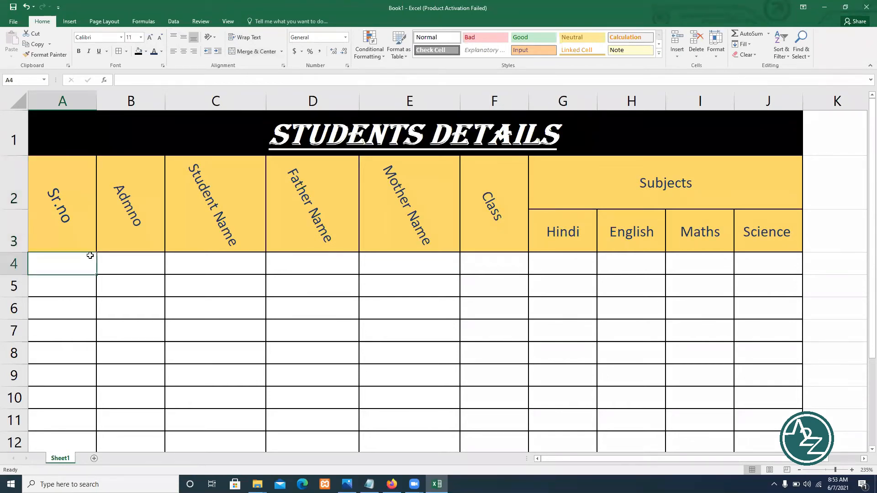
type("1")
key("Return")
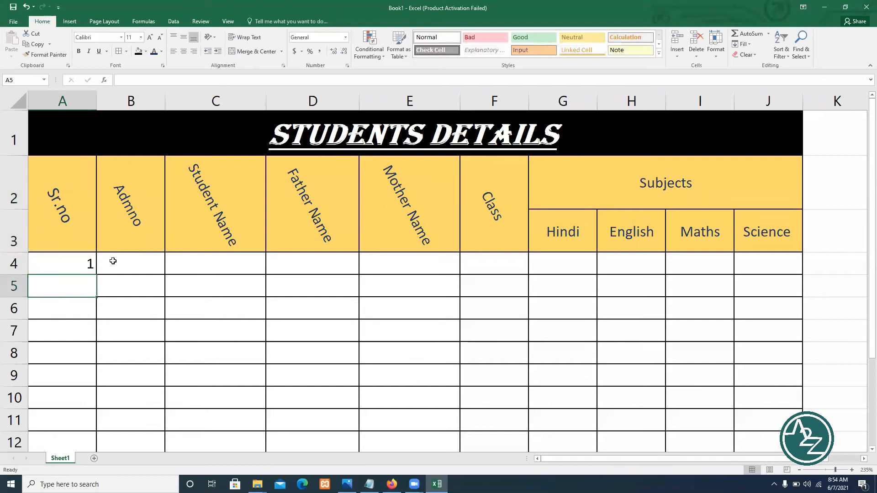
left_click(68, 262)
left_click(73, 284)
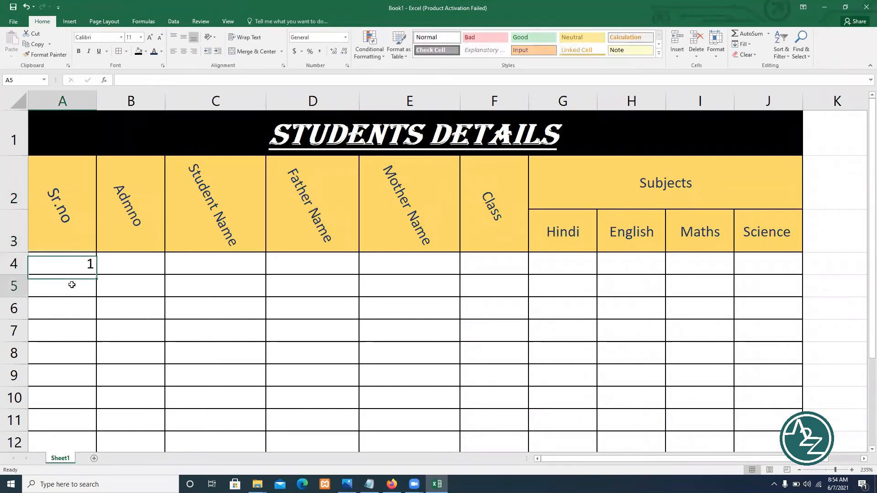
left_click(81, 265)
left_click(84, 282)
type("2")
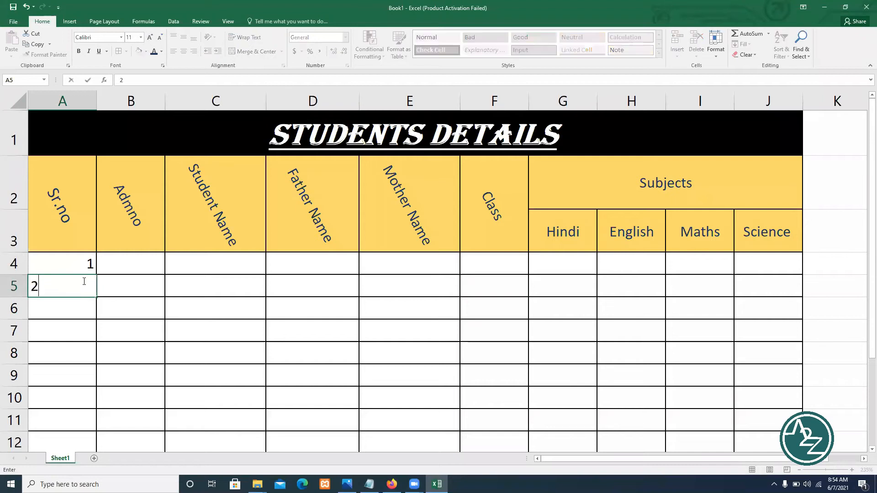
left_click(110, 320)
left_click_drag(76, 263, 100, 409)
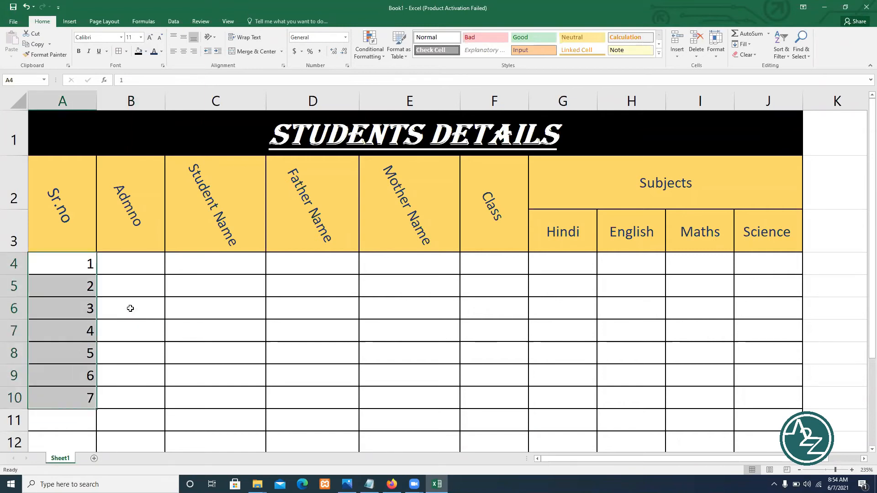
Undo the series fill and the A5 entry, and enter 2 in A5 again
key("ctrl+z")
key("ctrl+z")
left_click(74, 264)
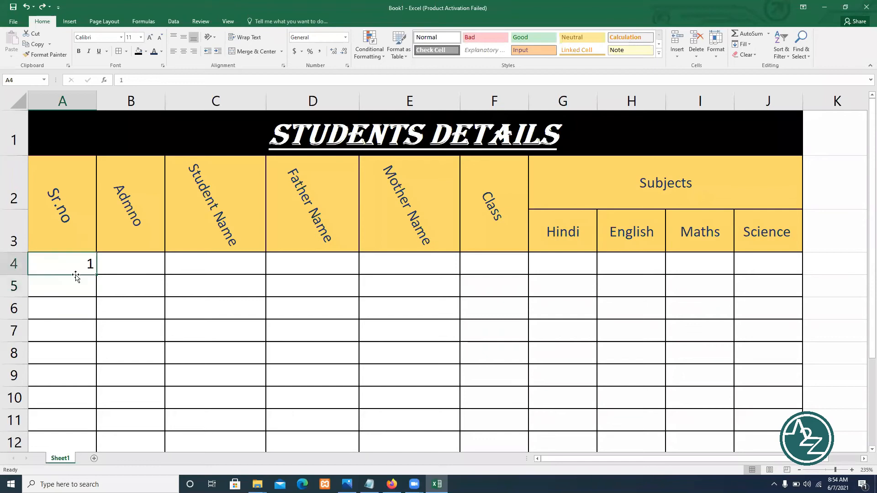
left_click(76, 277)
type("2")
left_click(121, 297)
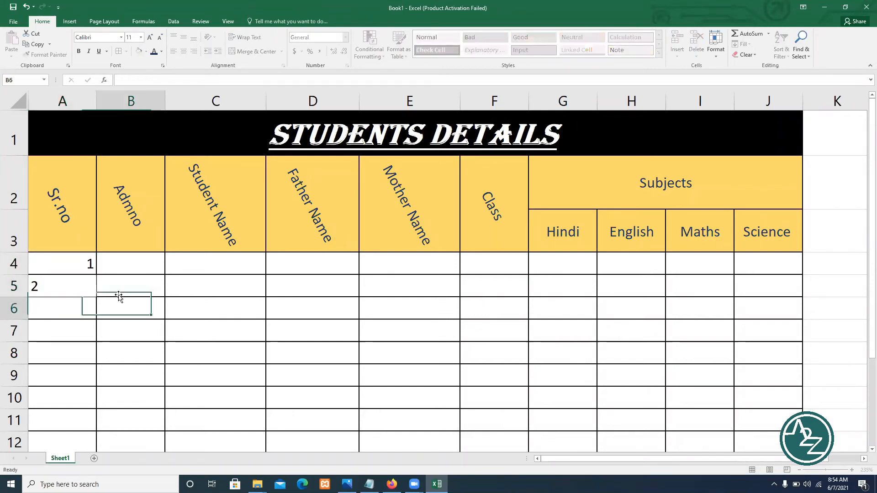
Try filling the number series from A4:A5 down through A13, and undo the fill
left_click_drag(52, 262, 55, 285)
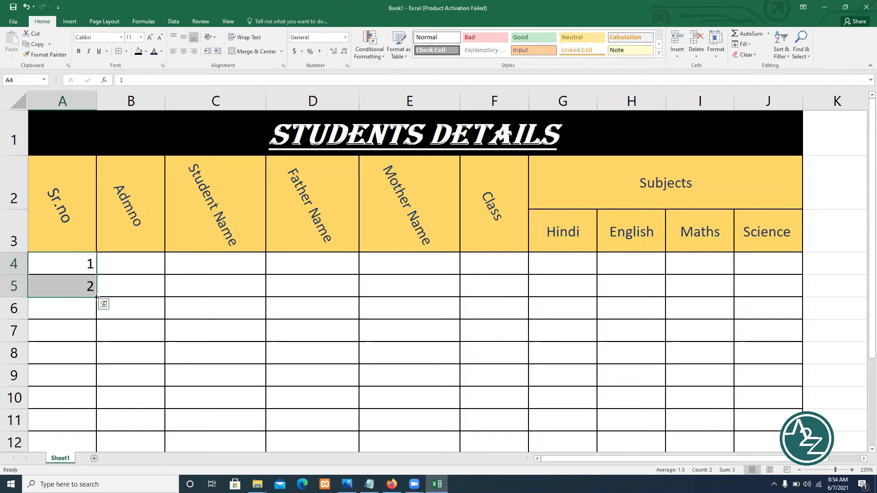
left_click_drag(97, 297, 88, 377)
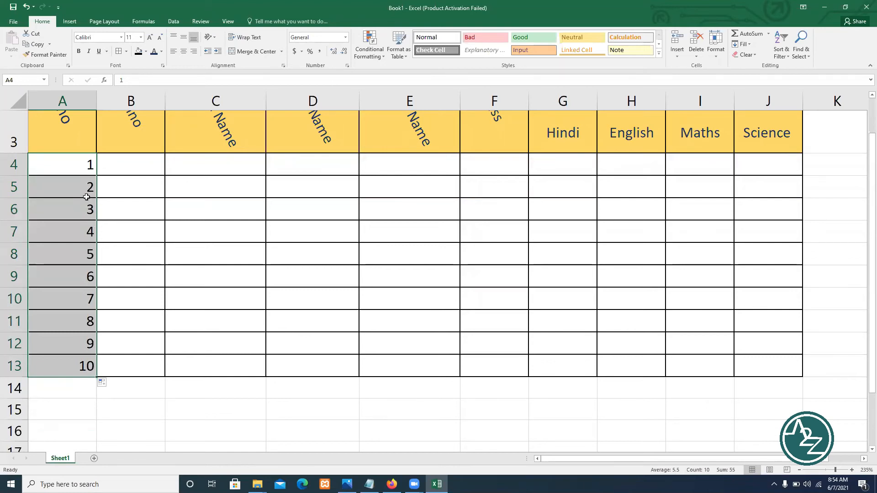
key("ctrl+z")
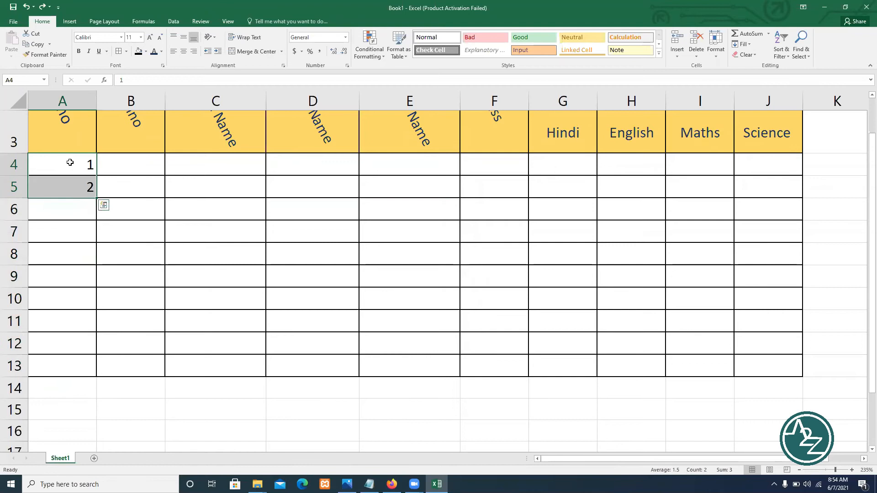
Clear the serial numbers from A4 and A5
left_click(70, 162)
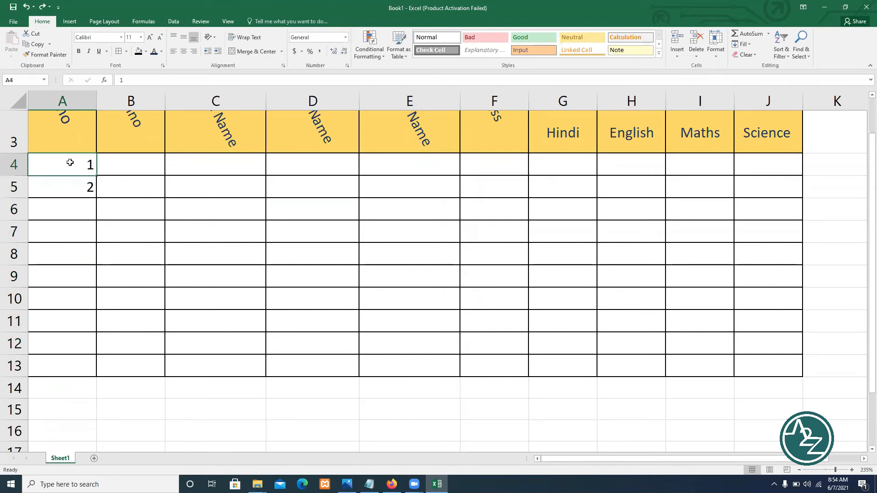
key("BackSpace")
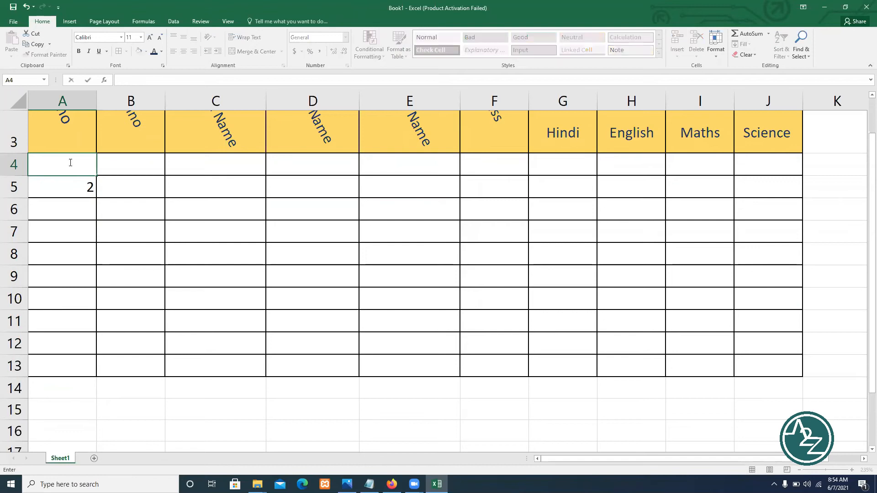
key("Return")
key("BackSpace")
Enter 3 in A4 and 6 in A5, and fill the series in steps of 3 down to A13
type("3")
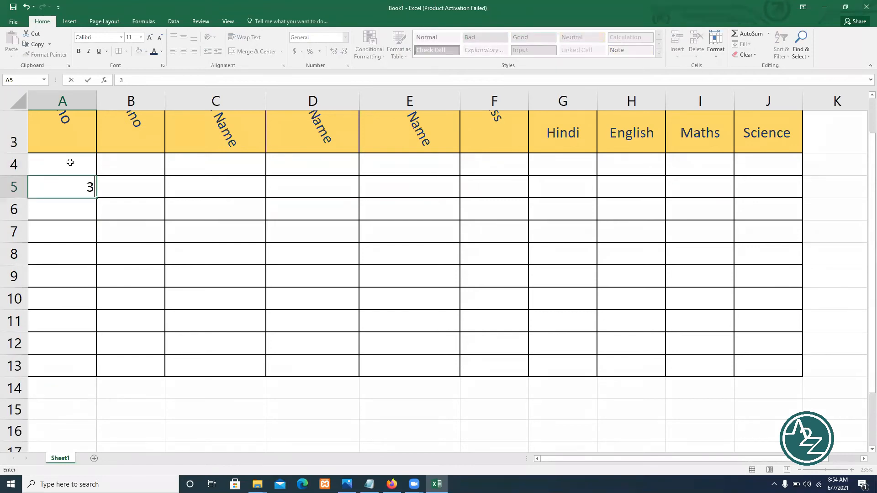
key("Return")
key("Up")
key("Up")
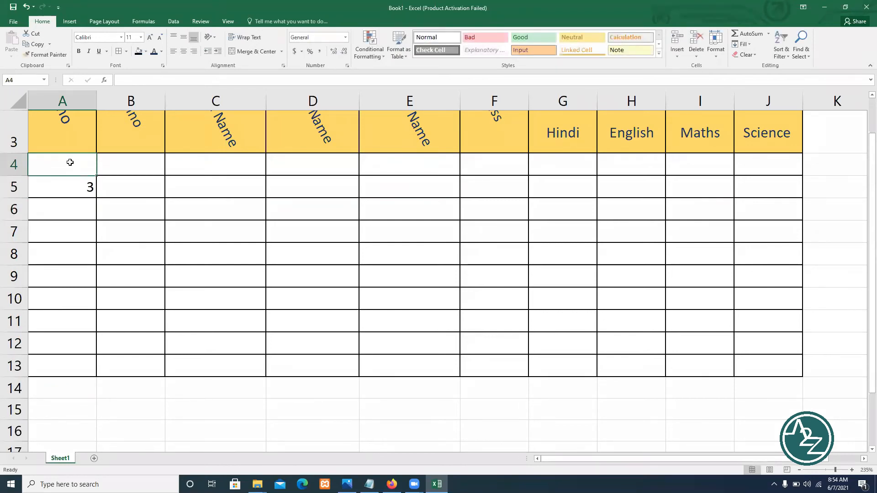
type("3")
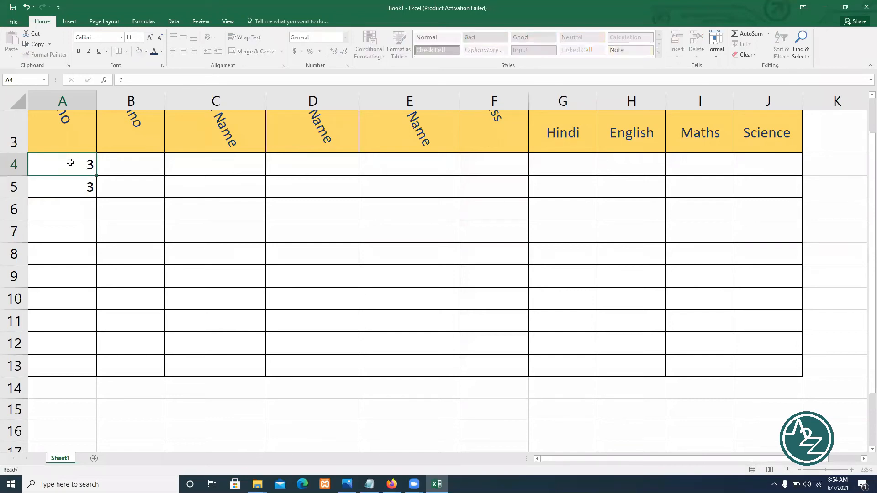
key("Return")
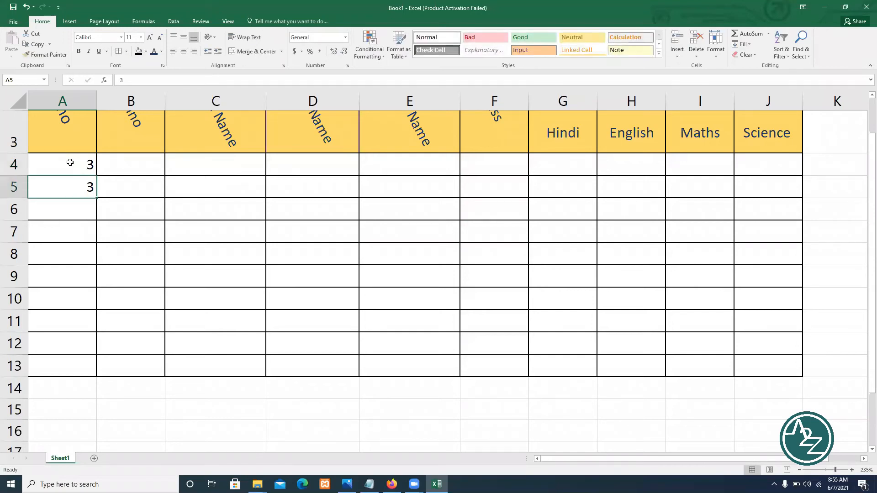
type("6")
key("Return")
left_click_drag(72, 166, 94, 371)
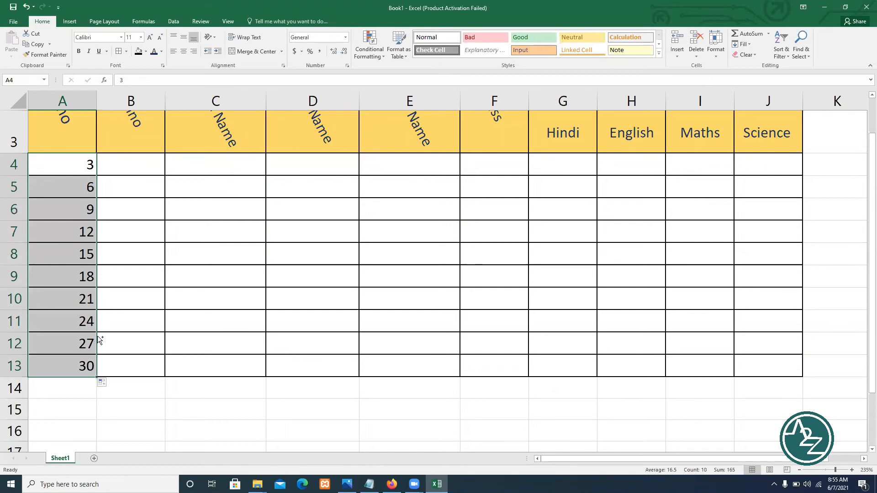
Undo the last series fill below A5 in the Sr.no column
key("ctrl+z")
key("alt+Tab")
key("alt+Tab")
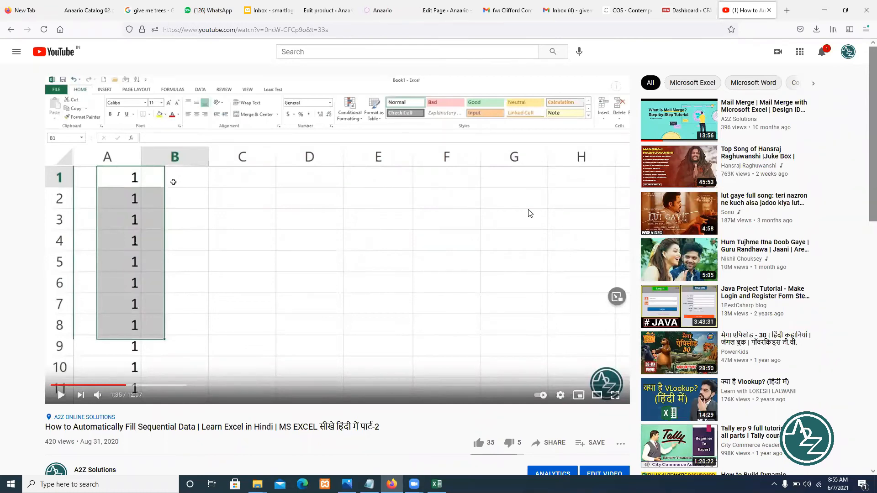
key("alt+Tab")
key("alt+Tab")
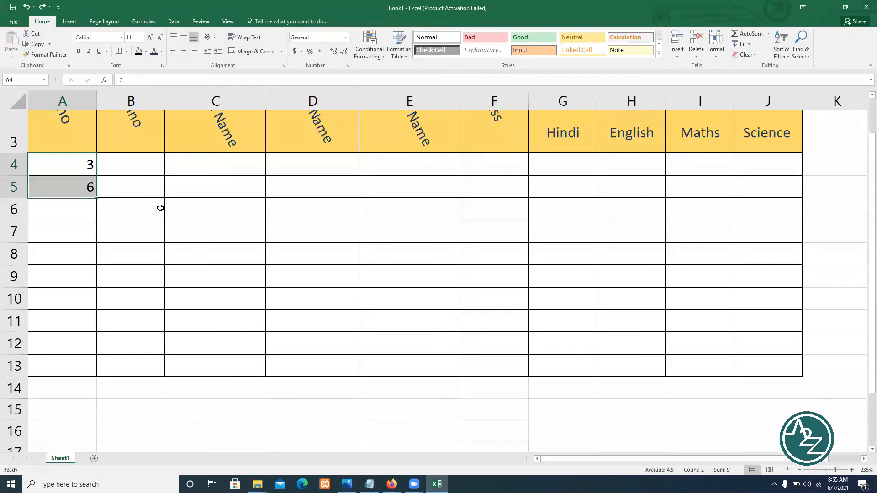
Enter Sunday in B5 and autofill the weekday names down to B13
left_click(156, 185)
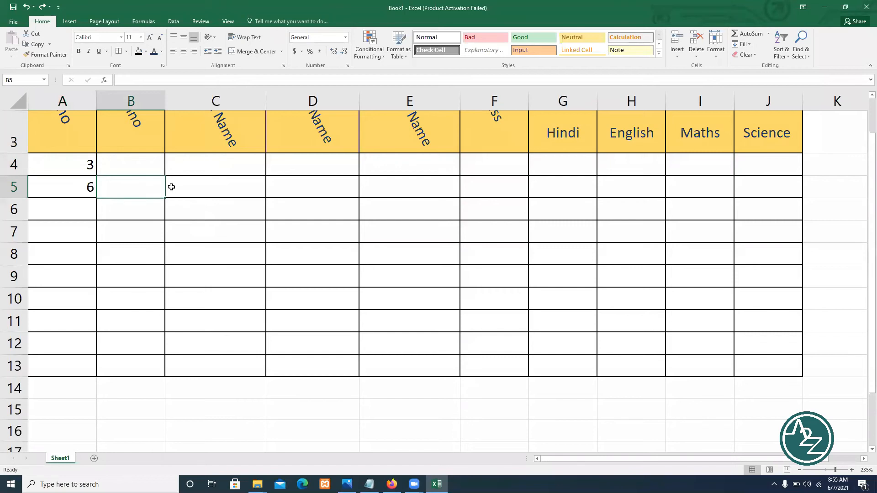
type("Sunday")
key("Return")
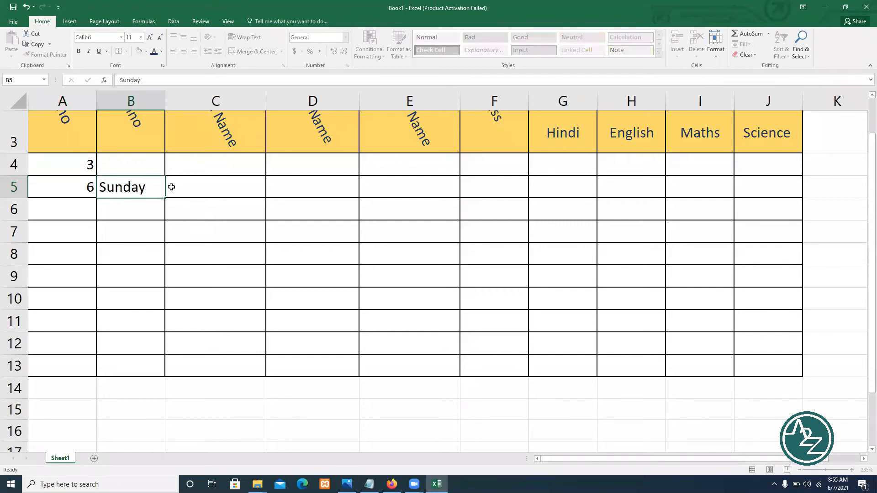
left_click(156, 188)
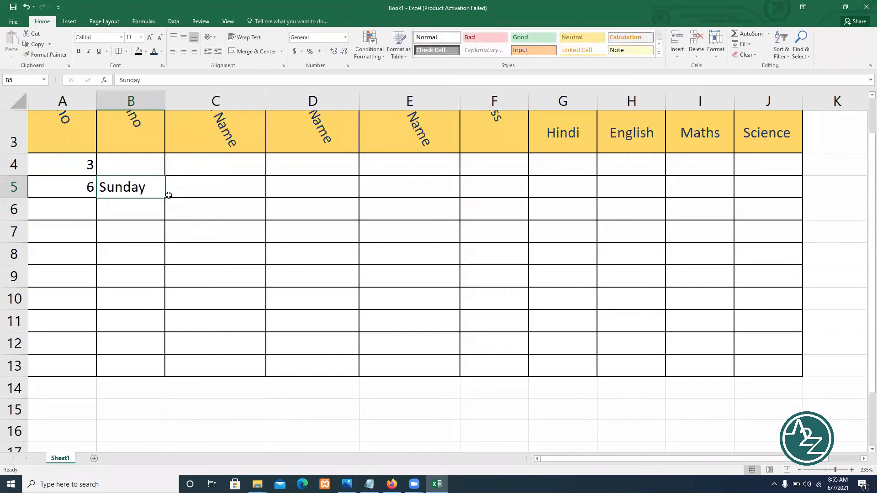
left_click_drag(166, 200, 164, 368)
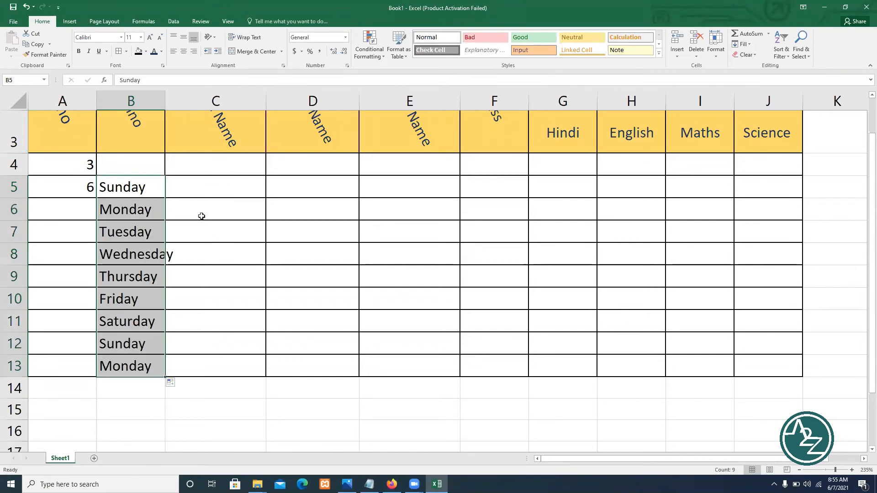
Enter Sun in C5 and autofill the abbreviated weekday names down to C12
left_click(212, 190)
type("Sub")
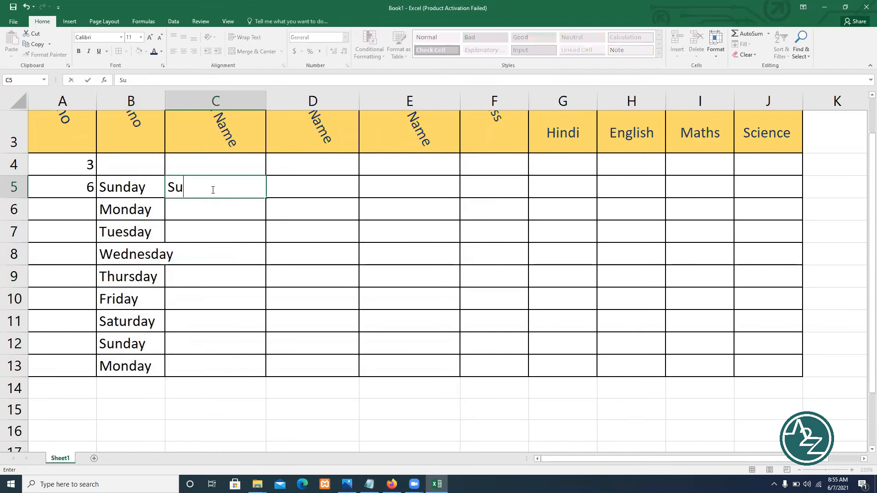
scroll(212, 190, "up", 1)
key("BackSpace")
type("bn")
key("BackSpace")
key("BackSpace")
type("m")
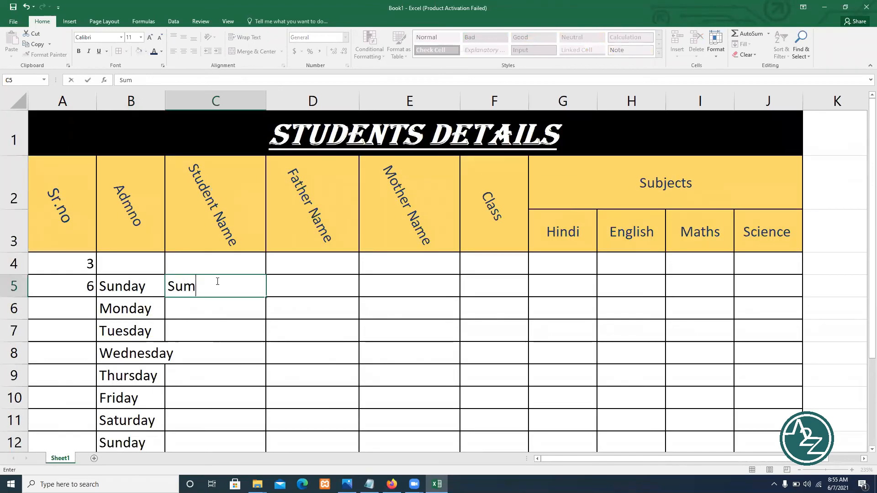
key("BackSpace")
type("n")
left_click(234, 323)
left_click(243, 289)
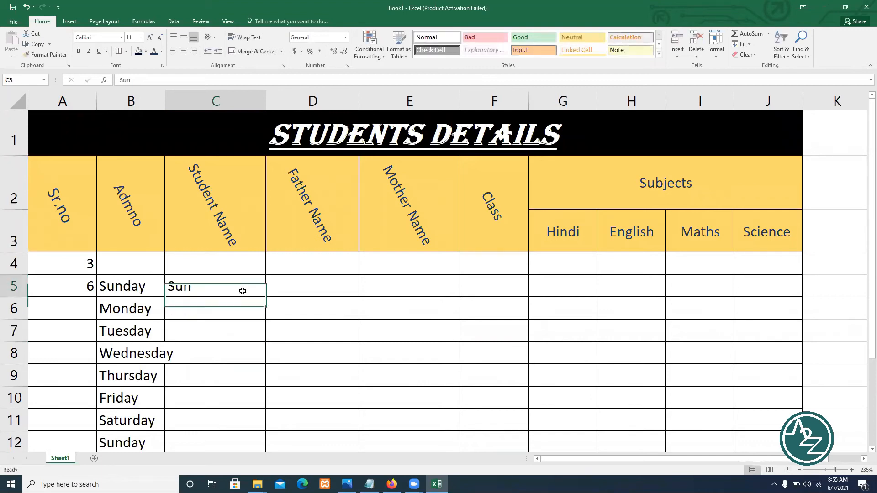
left_click_drag(266, 297, 271, 440)
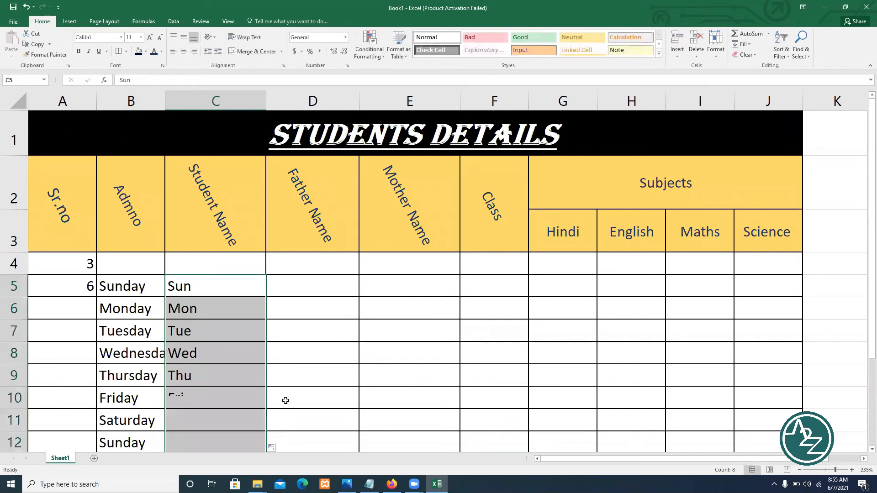
Enter Jan in D5 and autofill the abbreviated month names down to D10
left_click(297, 288)
type("Jan")
left_click(325, 330)
left_click(316, 286)
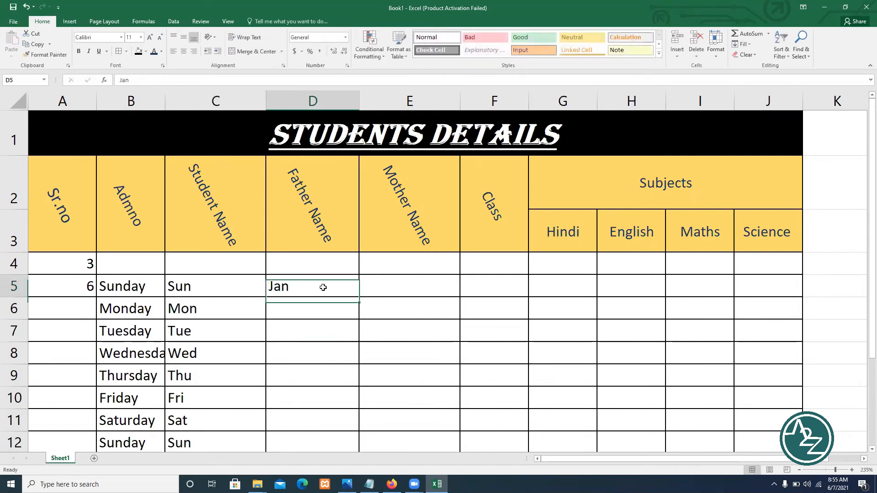
left_click_drag(359, 297, 371, 395)
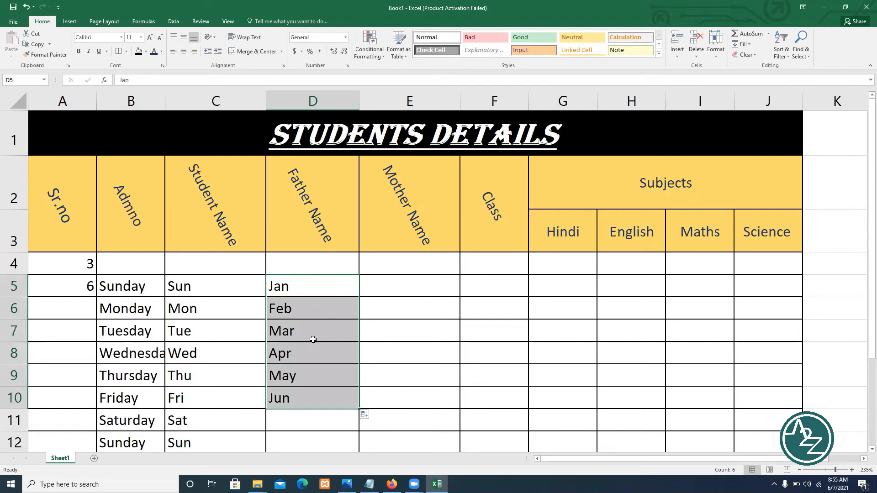
Clear the sample weekday and month entries from B5:D13
left_click_drag(118, 280, 332, 418)
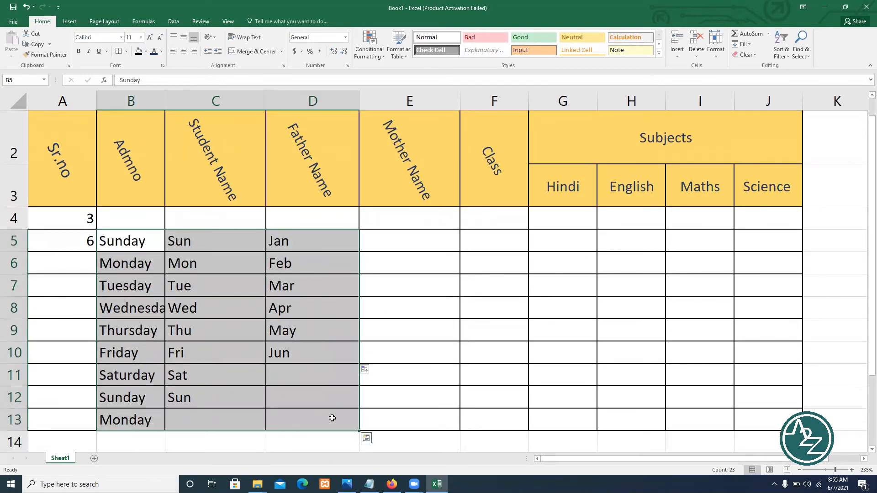
key("BackSpace")
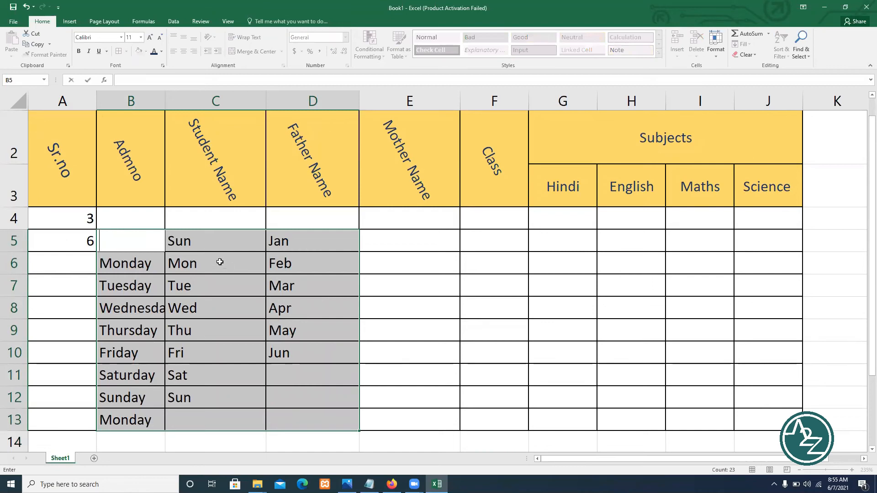
scroll(220, 262, "up", 1)
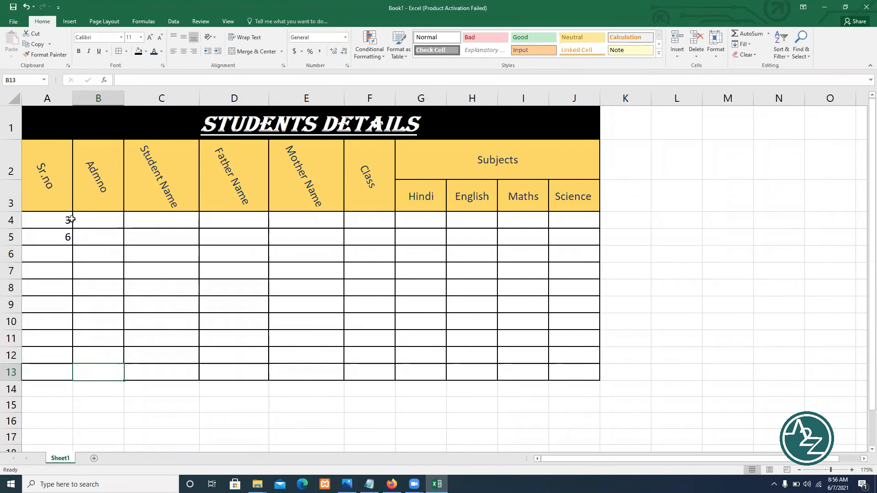
Set the first serial number in A4 to 1
left_click(71, 221)
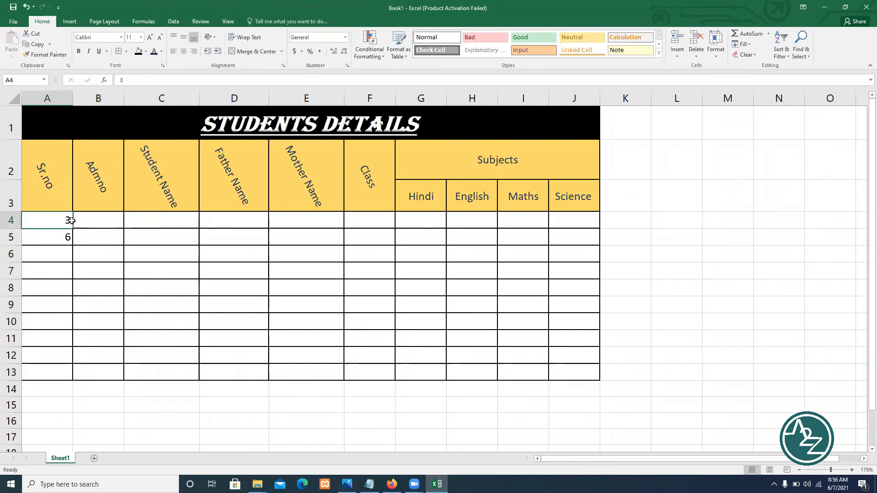
left_click_drag(72, 221, 86, 219)
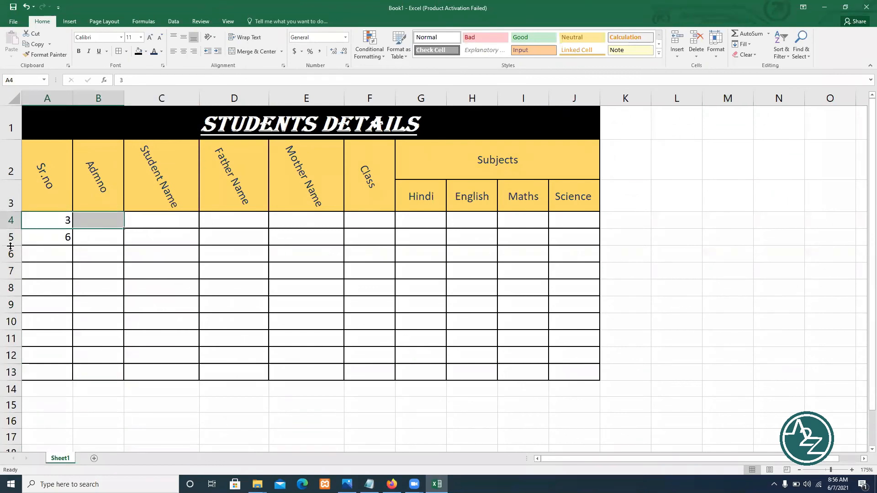
left_click(35, 222)
type("1")
key("Return")
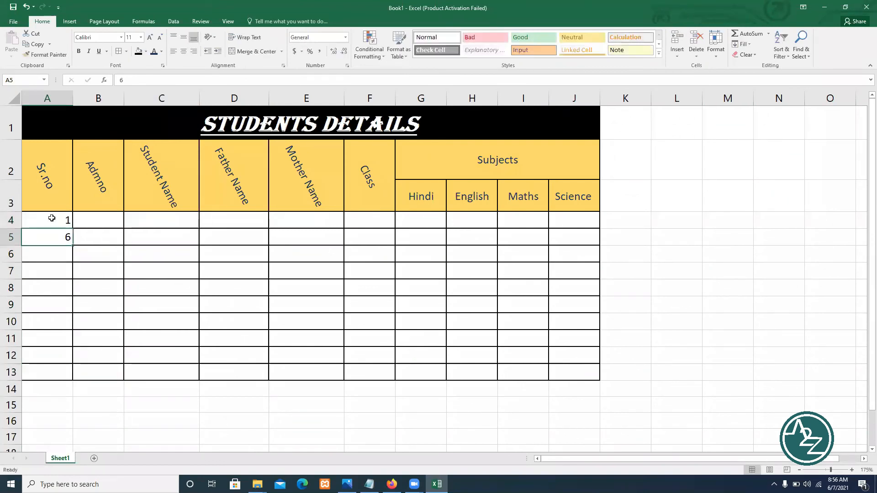
Set A5 to 2 and fill the number series from A4:A5 down to A13
type("3")
key("Return")
key("Up")
key("Down")
type("2")
left_click(66, 236)
type("2")
key("Return")
mouse_move(62, 227)
left_mouse_down()
mouse_move(58, 220)
mouse_move(69, 240)
mouse_move(81, 393)
mouse_move(75, 375)
left_mouse_up()
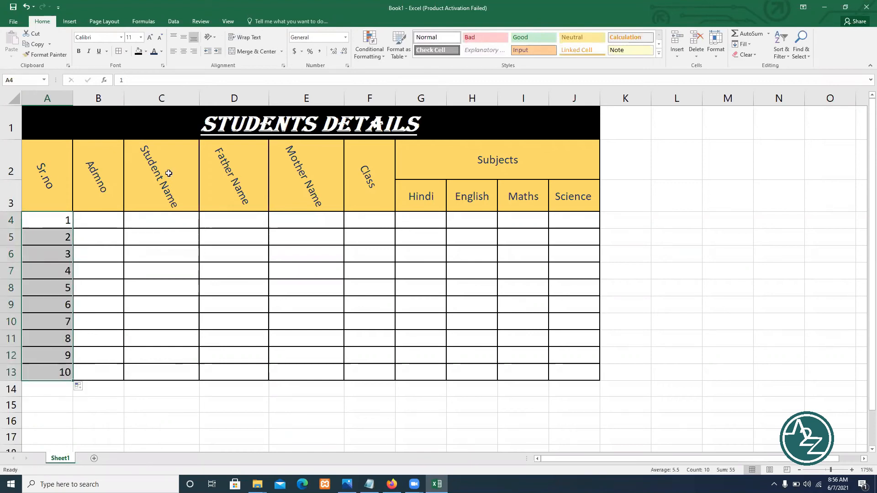
Apply the Number format to the serial number in A4
left_click(64, 220)
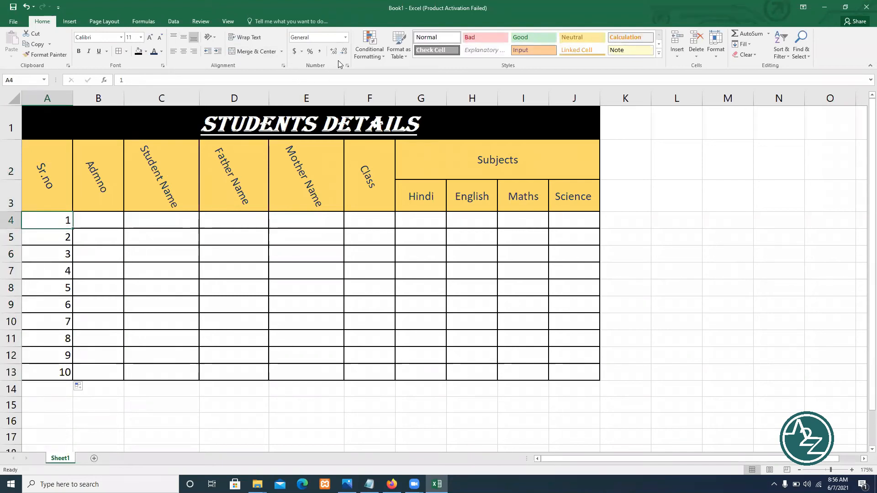
left_click(345, 38)
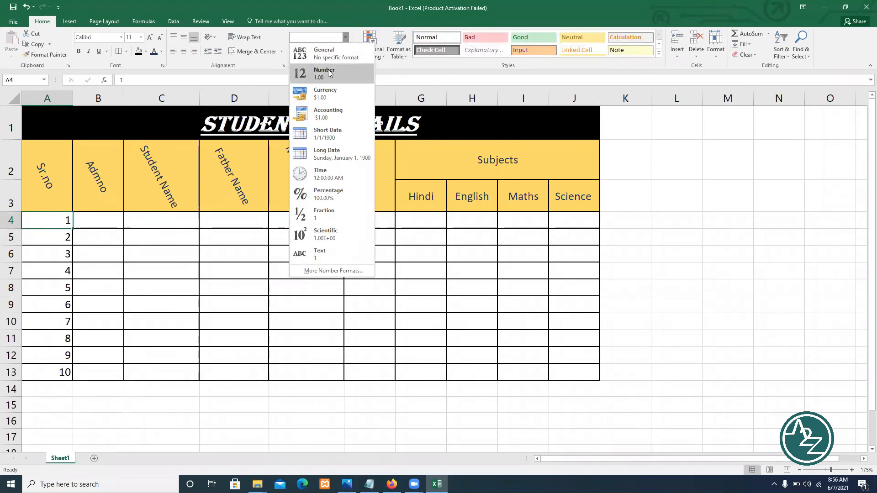
left_click(329, 73)
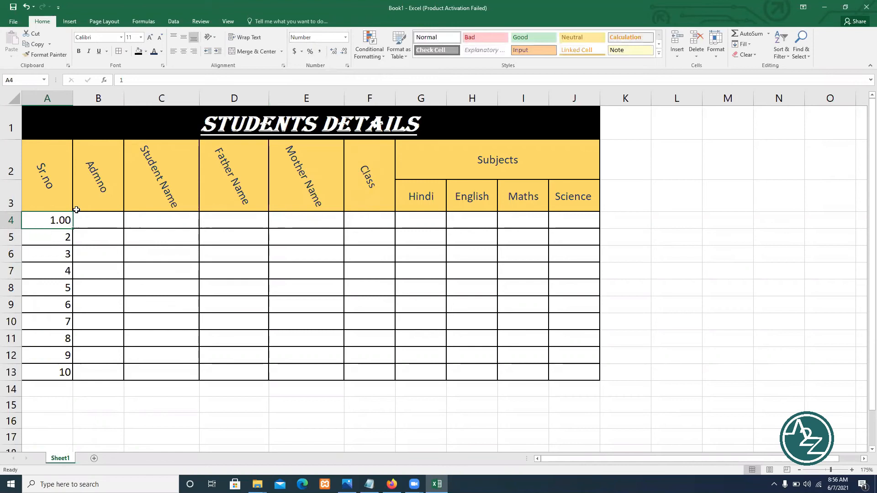
Apply the Currency format to cell A4
left_click(345, 37)
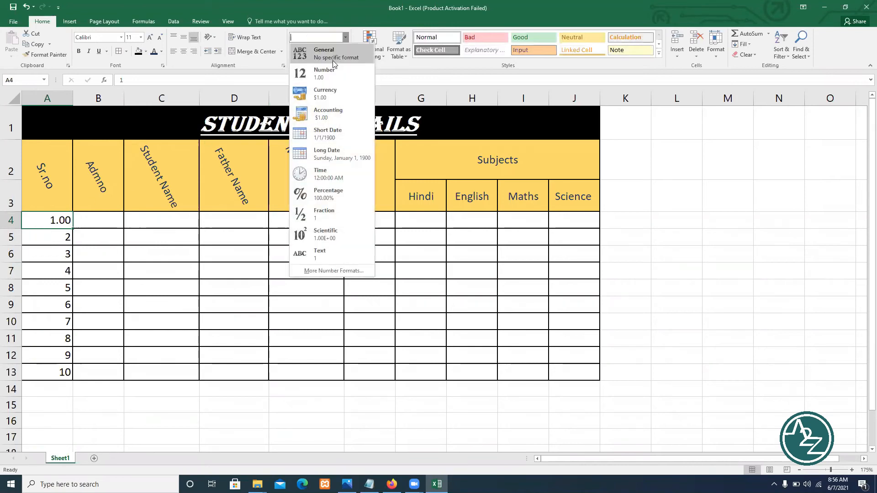
left_click(326, 95)
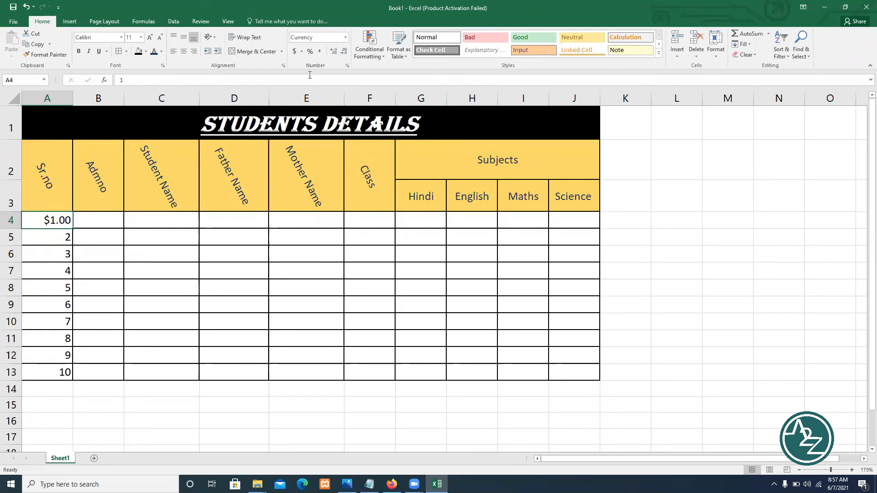
left_click(345, 37)
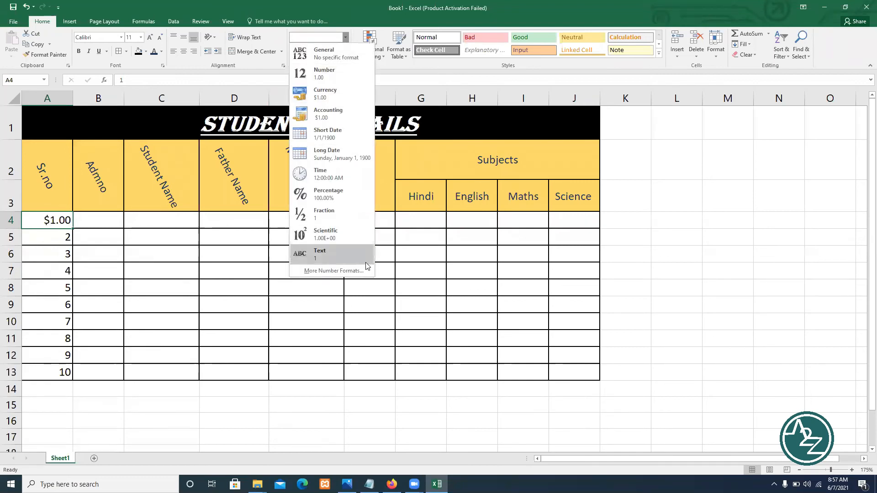
left_click(447, 308)
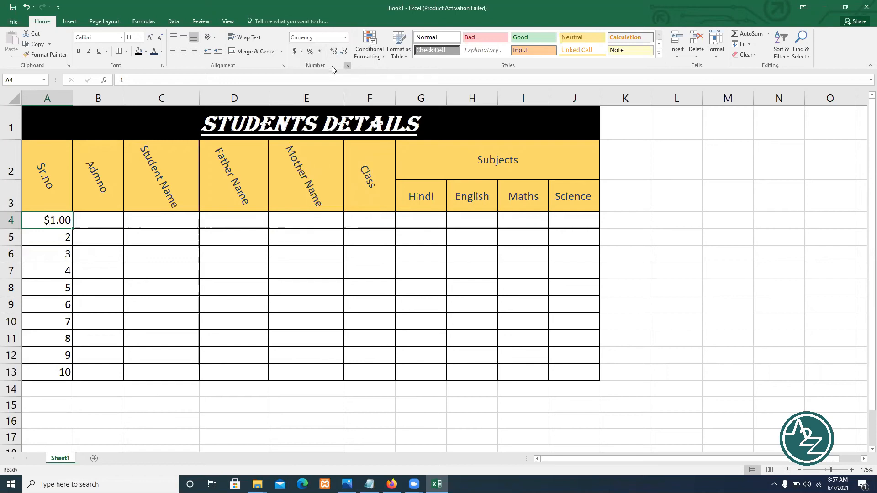
Set cell A4's currency symbol to ₹ English (India) with 1 decimal place
left_click(347, 67)
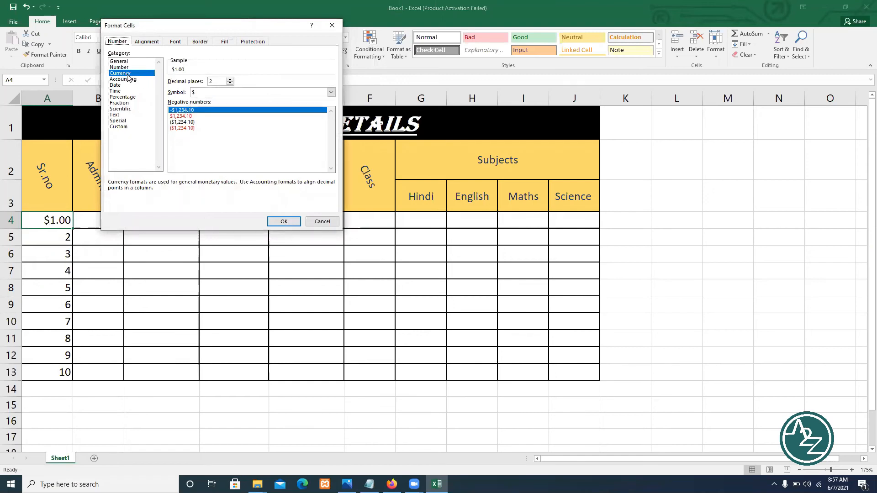
left_click(203, 93)
scroll(224, 121, "down", 5)
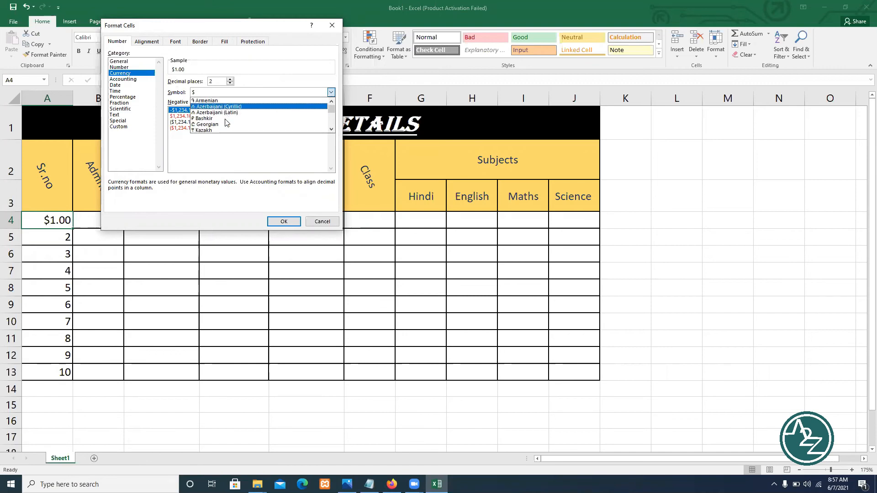
scroll(227, 122, "down", 4)
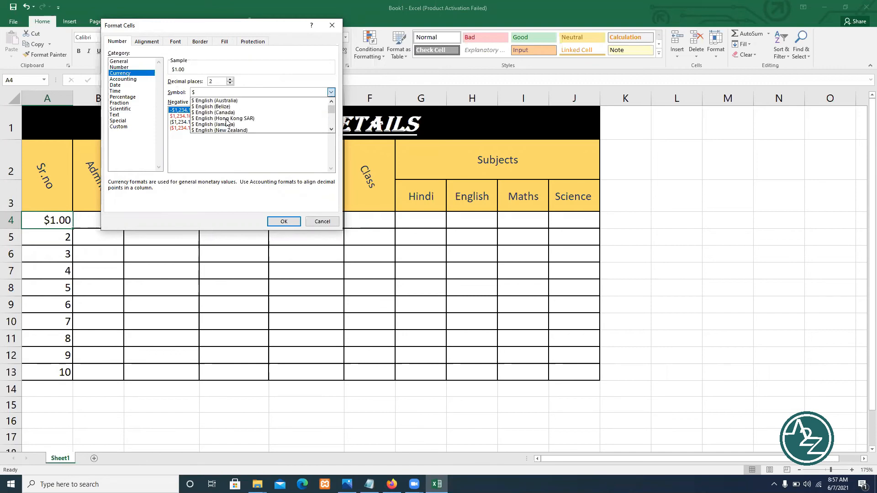
scroll(227, 122, "down", 8)
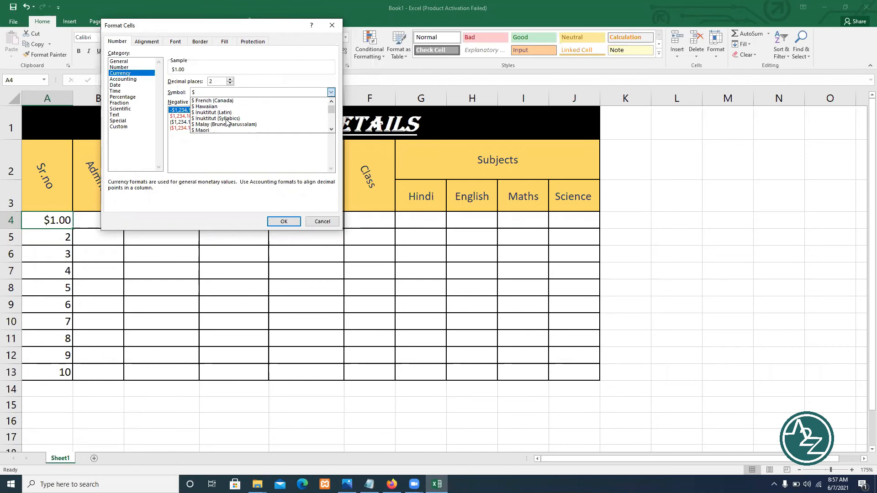
scroll(227, 122, "down", 8)
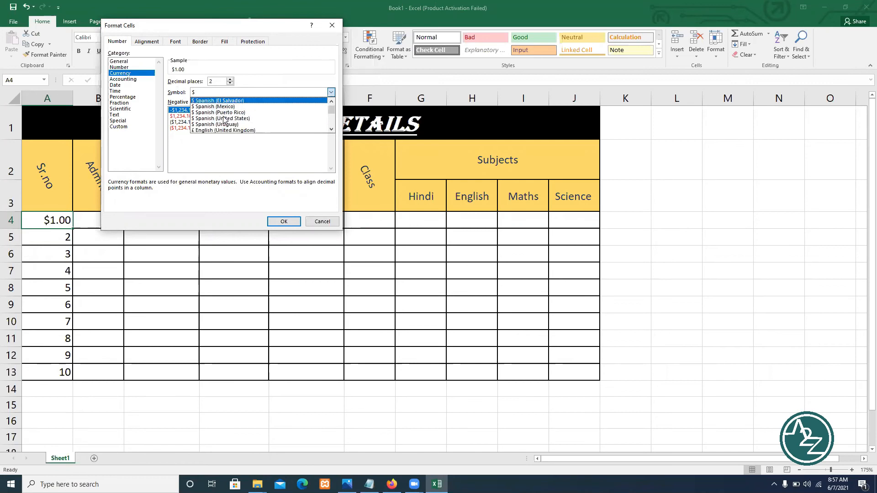
scroll(225, 120, "down", 8)
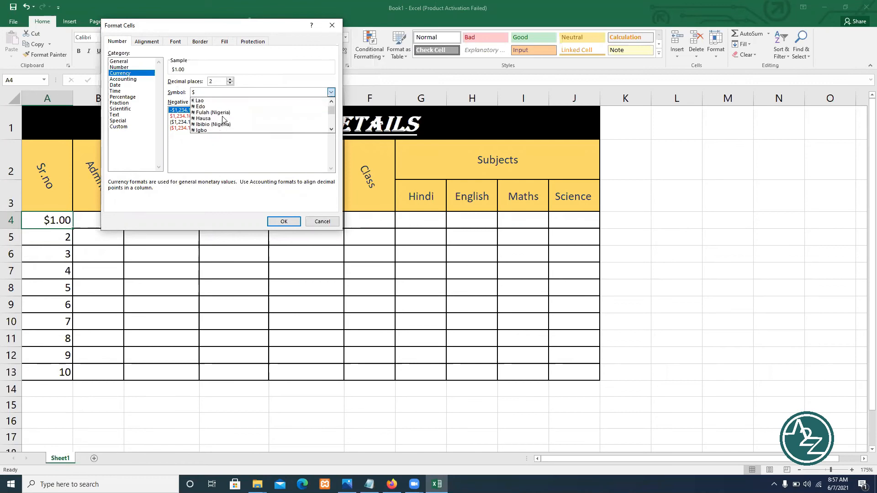
scroll(224, 120, "down", 8)
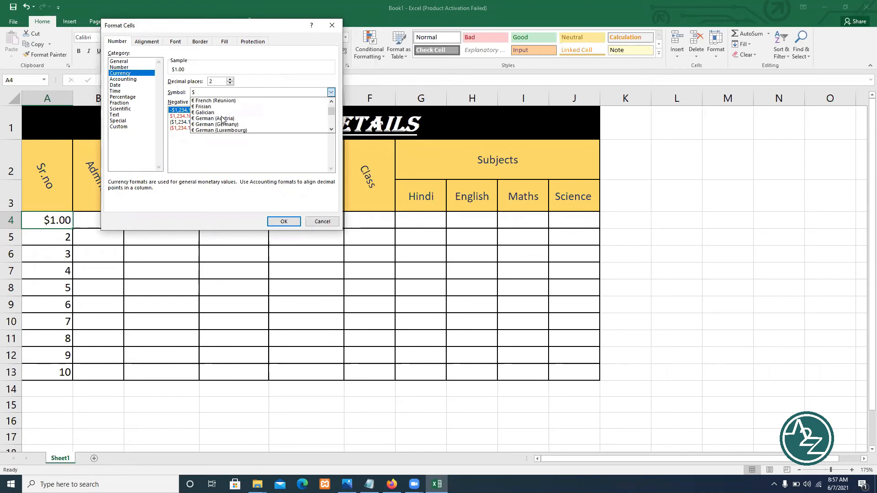
scroll(223, 120, "down", 8)
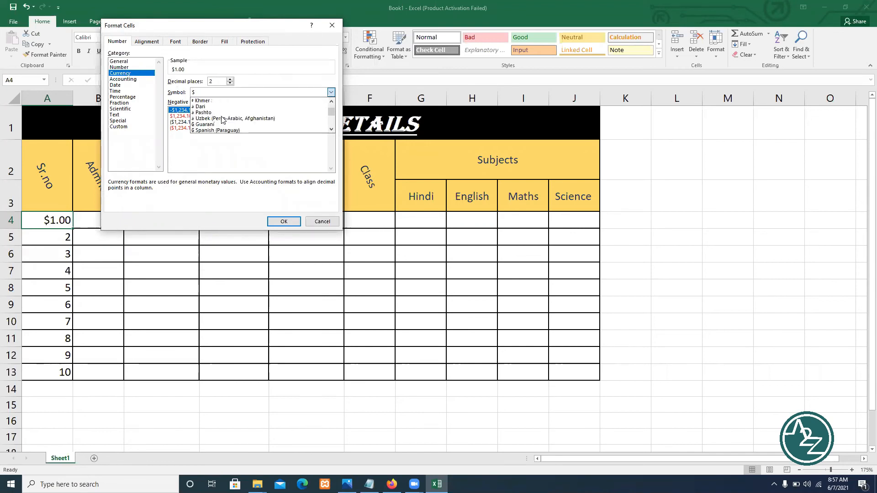
scroll(223, 119, "down", 5)
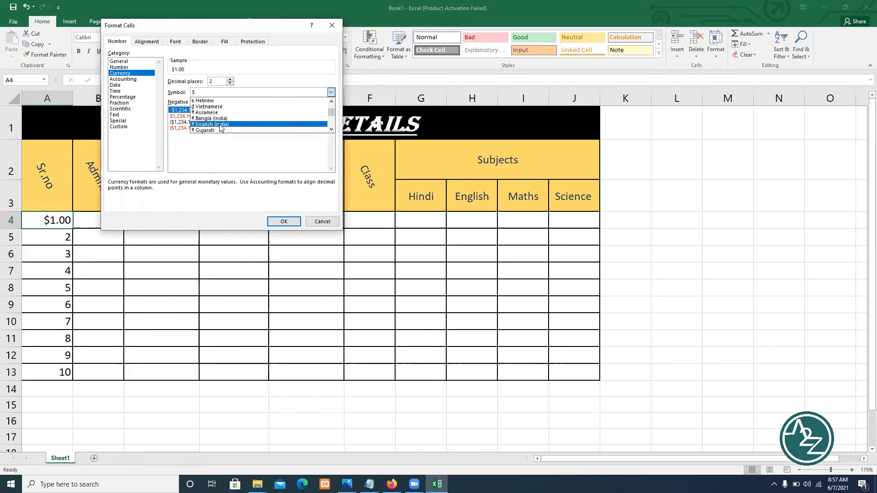
left_click(210, 124)
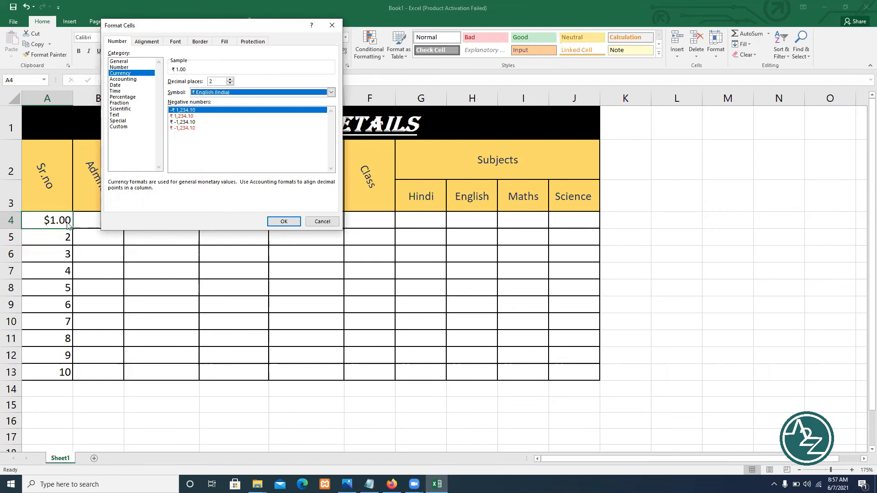
left_click(230, 84)
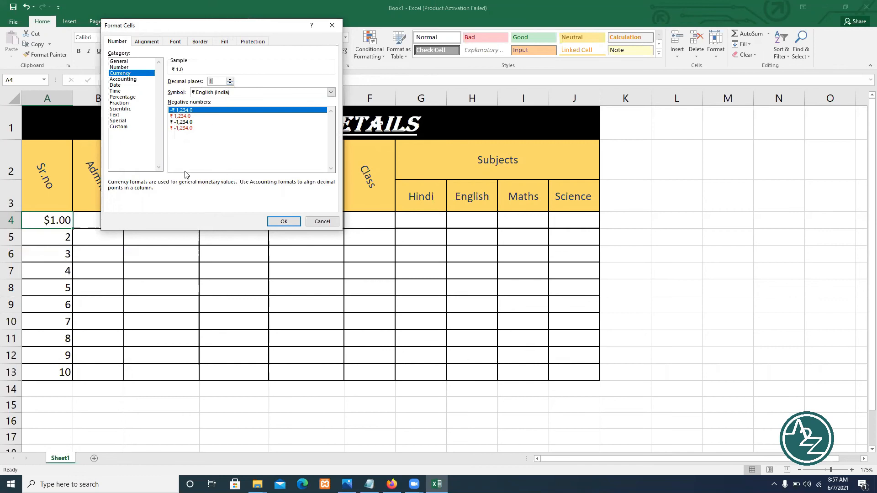
left_click(284, 222)
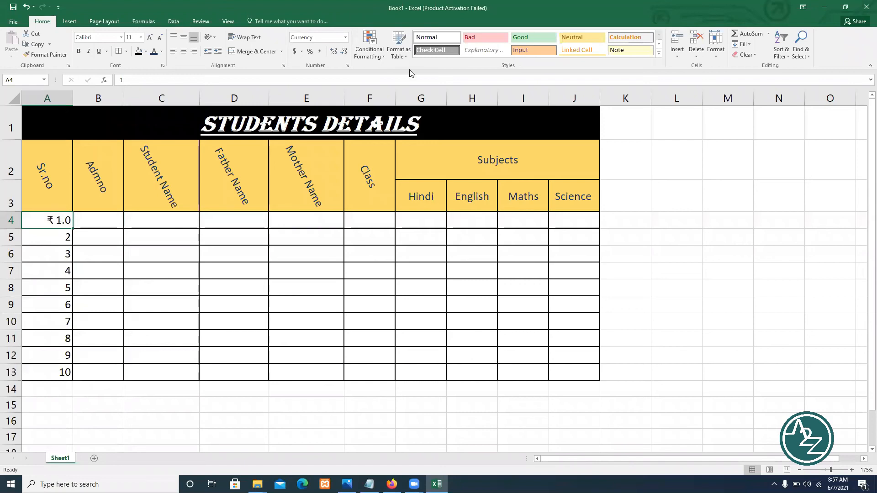
Apply the Accounting format to cell A4, followed by the Short Date format
left_click(345, 37)
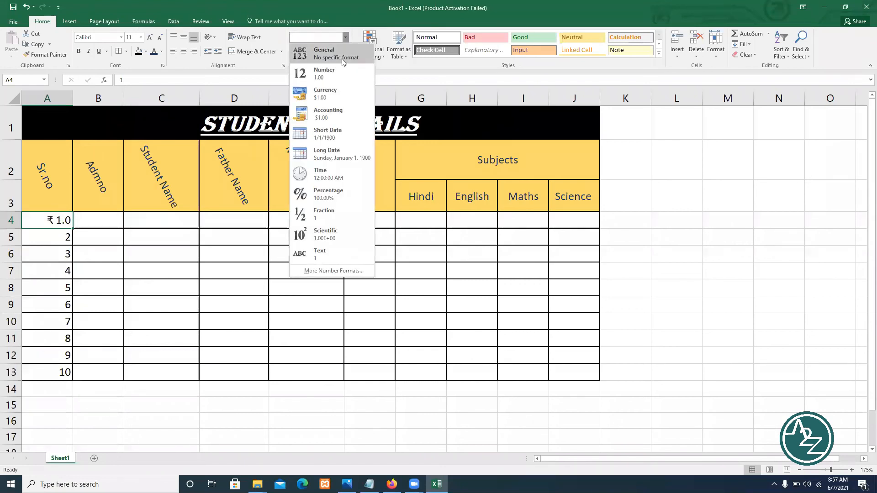
left_click(334, 115)
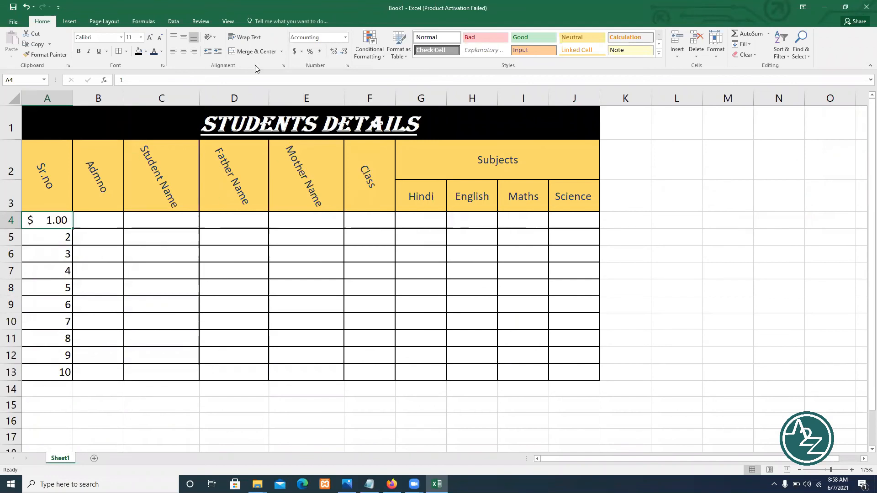
left_click(344, 38)
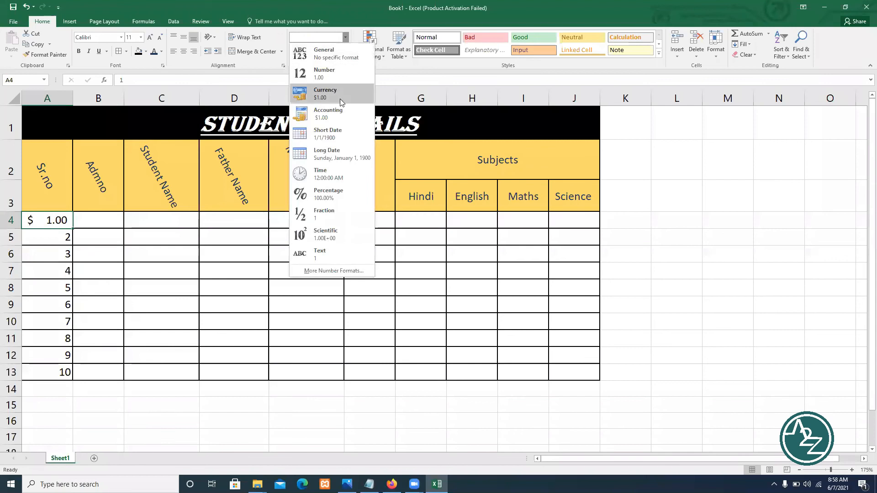
left_click(340, 136)
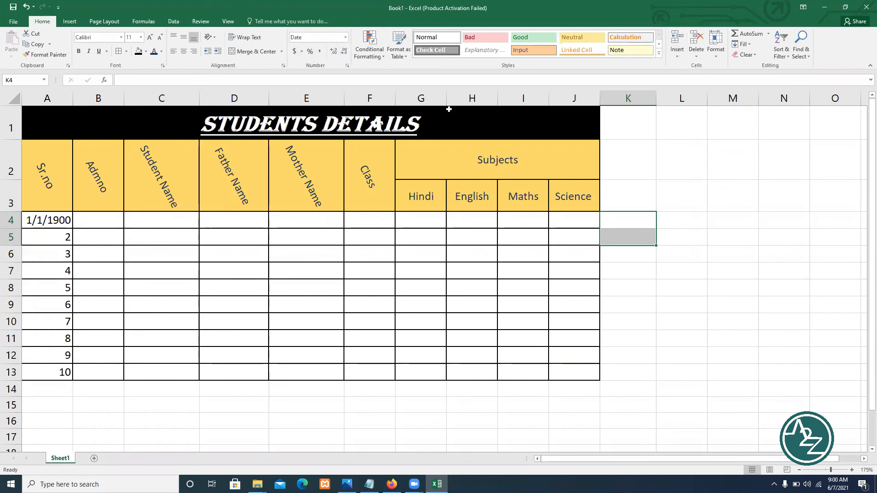
left_click(462, 232)
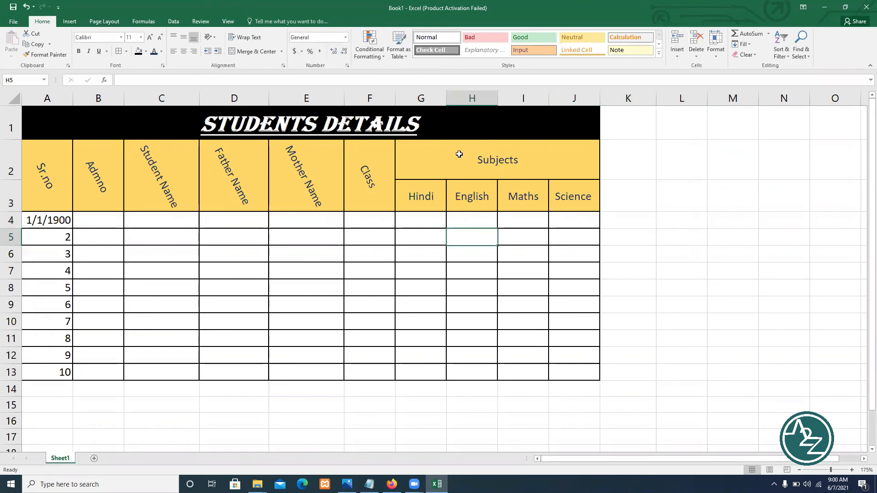
left_click(471, 98)
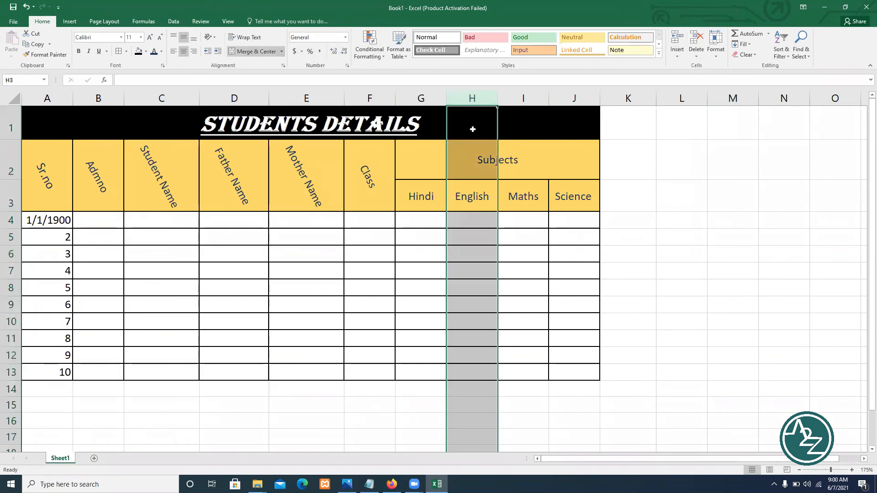
left_click(470, 234)
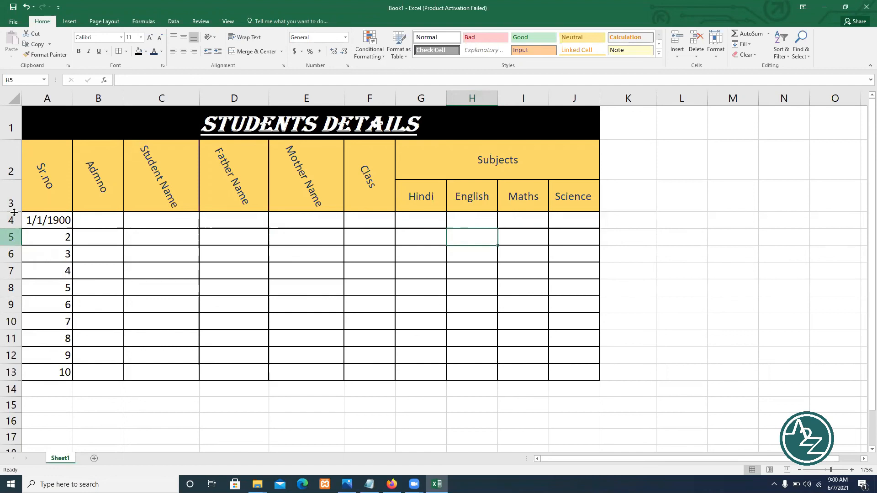
Apply the General format to the serial number in cell A4
left_click(37, 221)
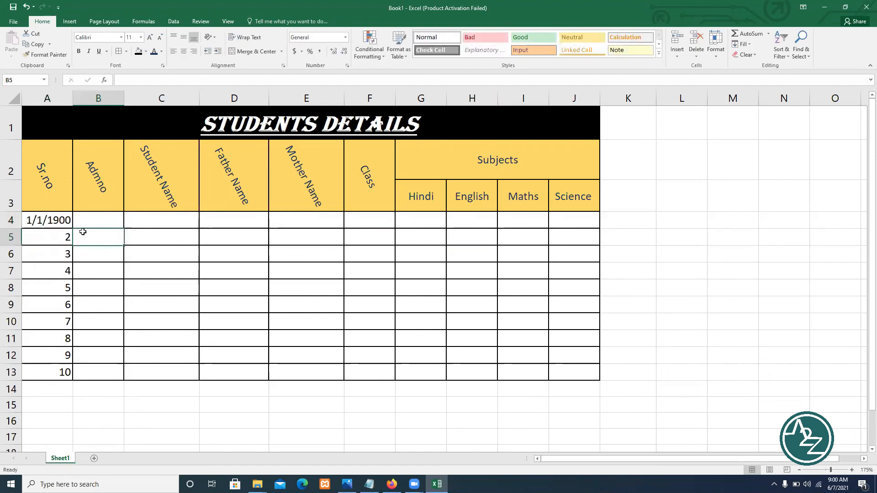
left_click(344, 38)
left_click(315, 50)
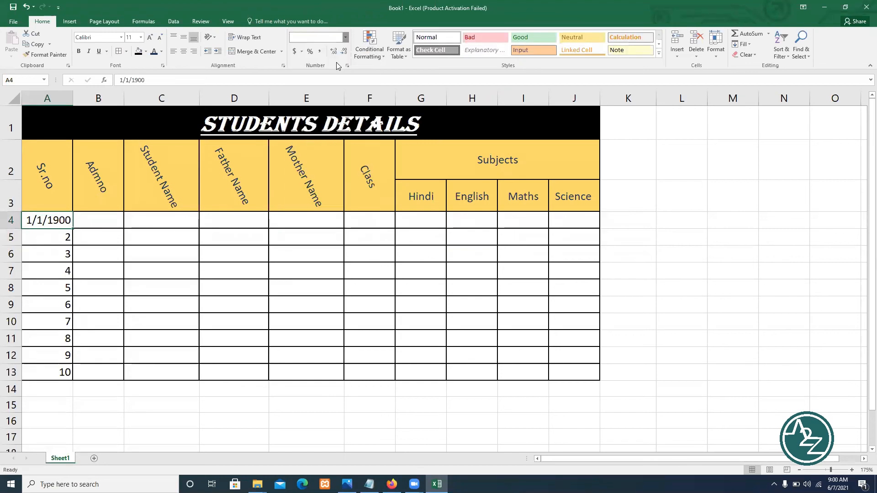
left_click(48, 236)
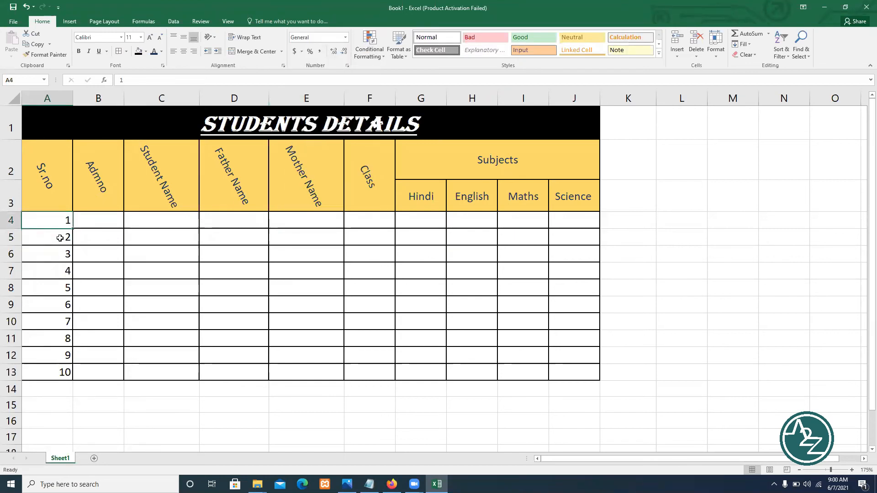
Insert a sheet column before the Hindi column and undo the insertion
left_click(416, 237)
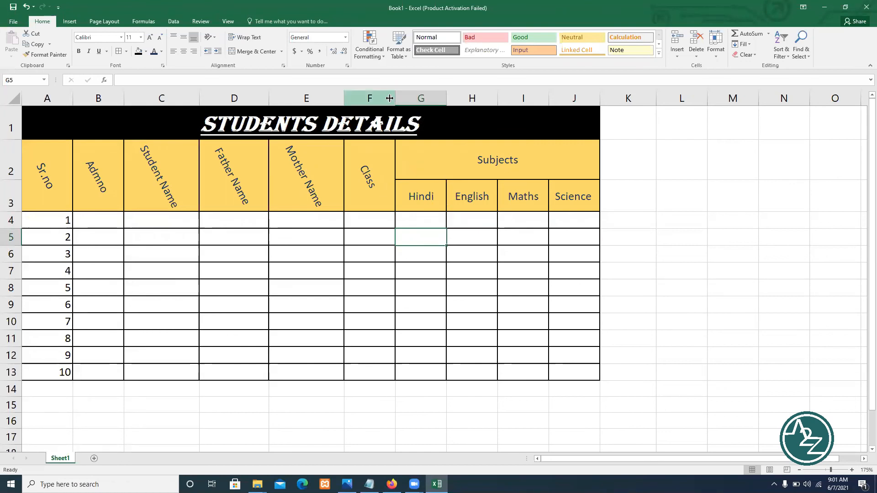
left_click(677, 55)
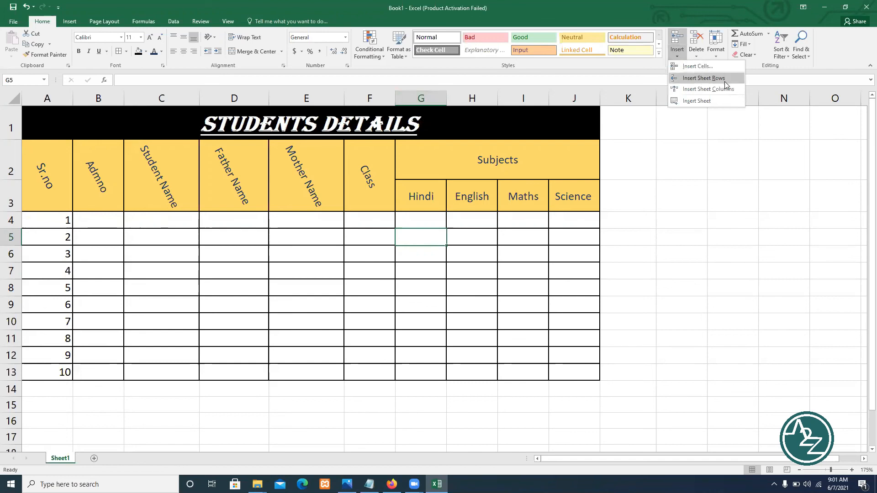
left_click(694, 90)
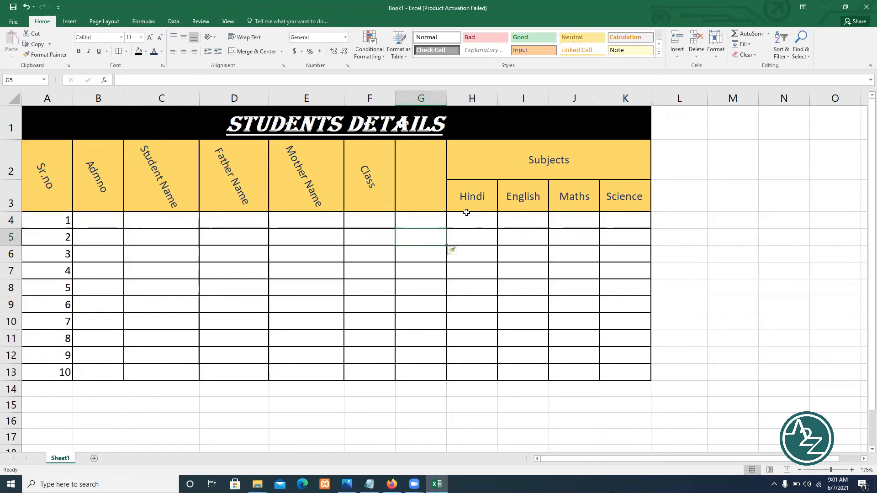
key("ctrl+z")
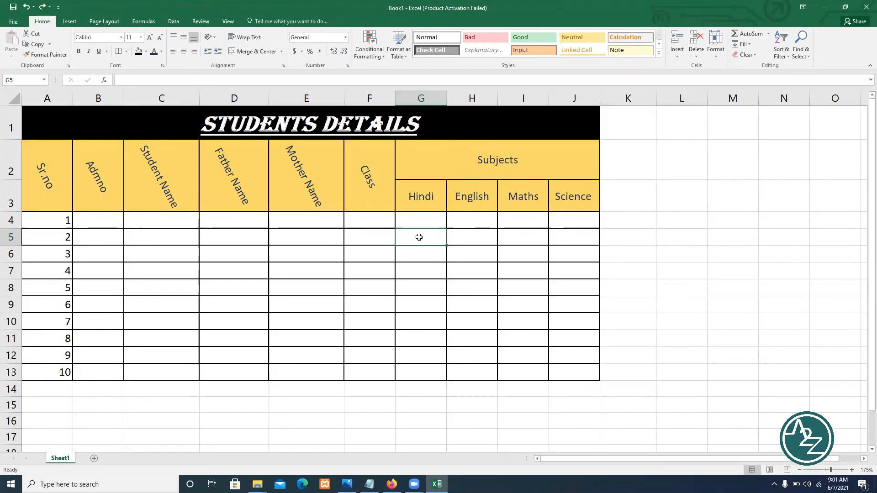
Insert a blank sheet column between the Class and Hindi columns
left_click(418, 199)
left_click(416, 236)
left_click(676, 56)
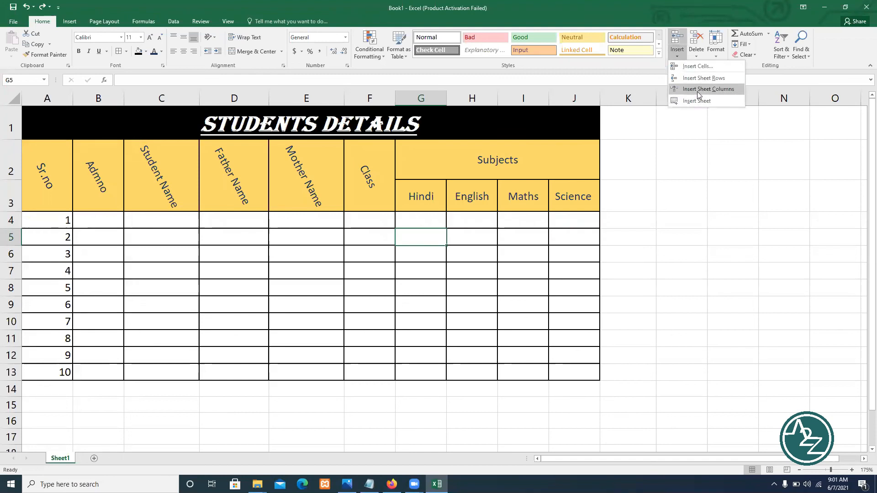
left_click(697, 90)
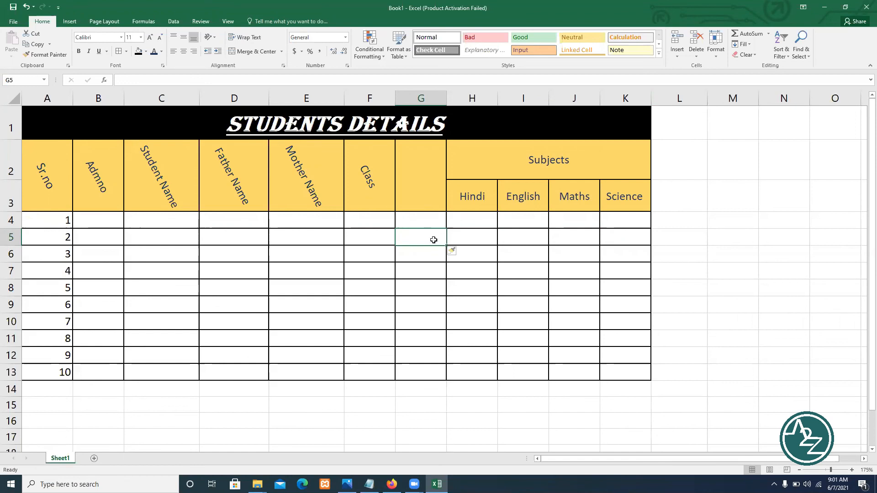
Insert a blank sheet row between serial numbers 1 and 2
left_click(463, 239)
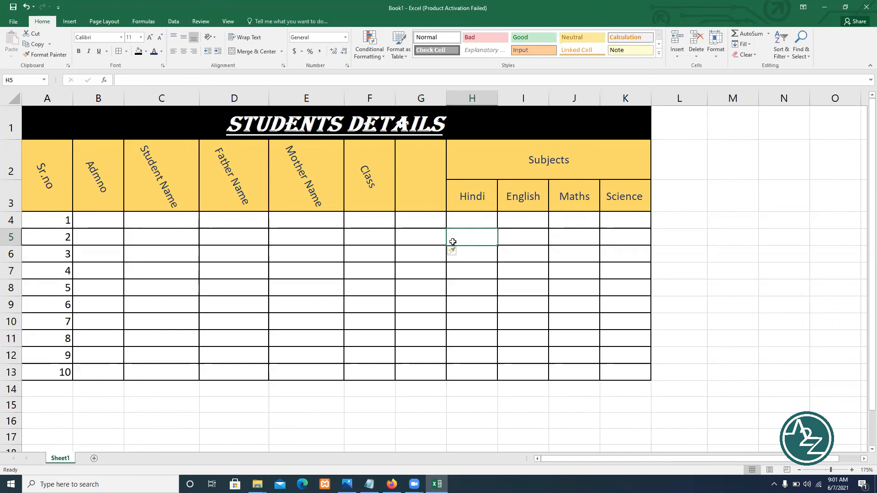
left_click(63, 235)
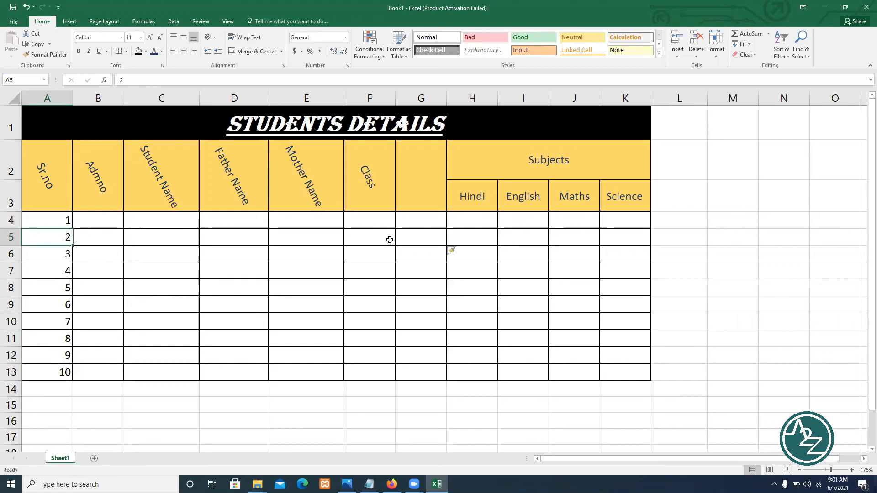
left_click(472, 236)
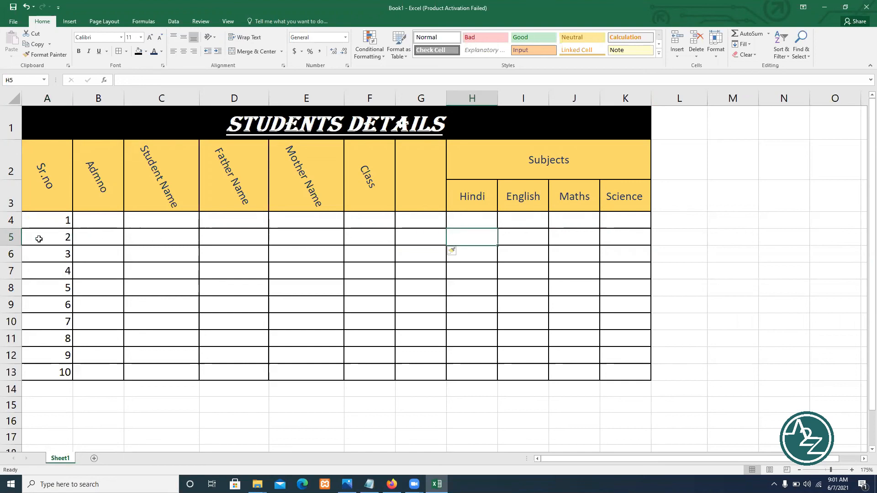
left_click(675, 57)
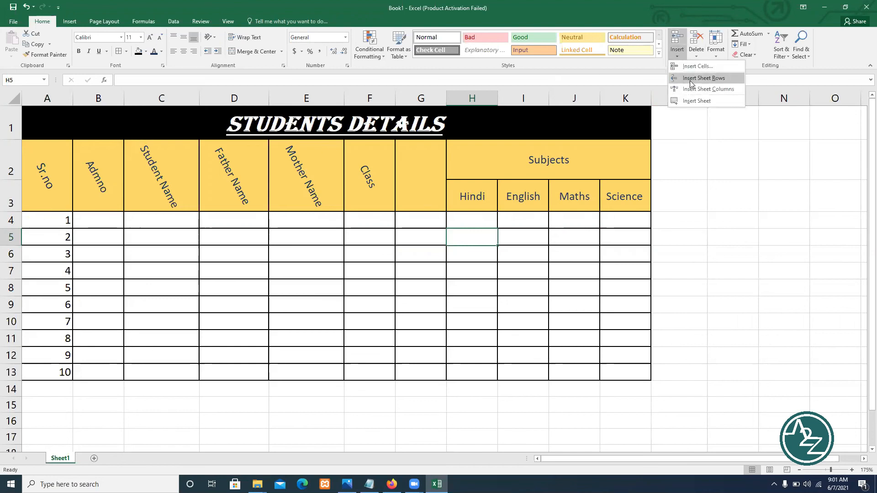
left_click(694, 79)
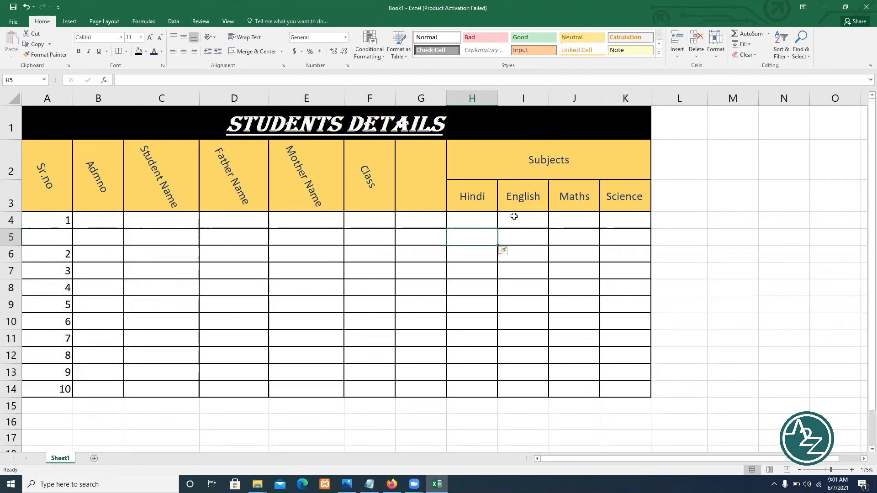
Delete the blank column G between Class and Hindi
left_click(424, 99)
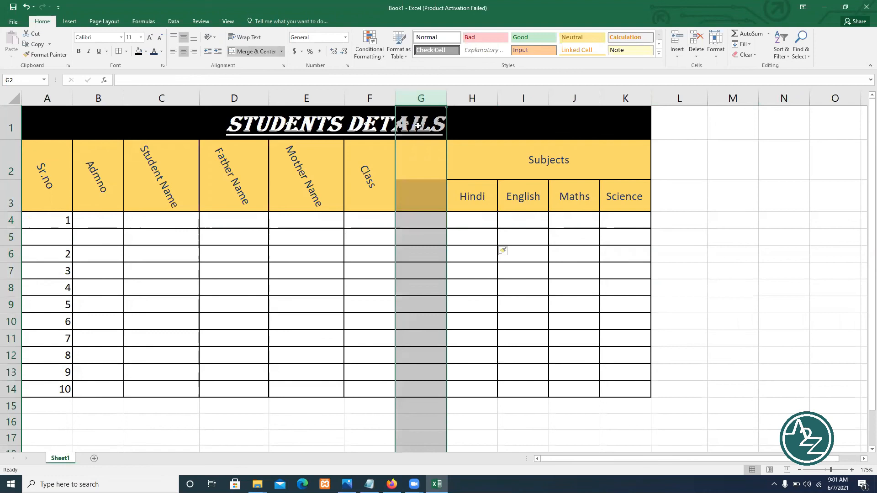
right_click(419, 232)
left_click(443, 308)
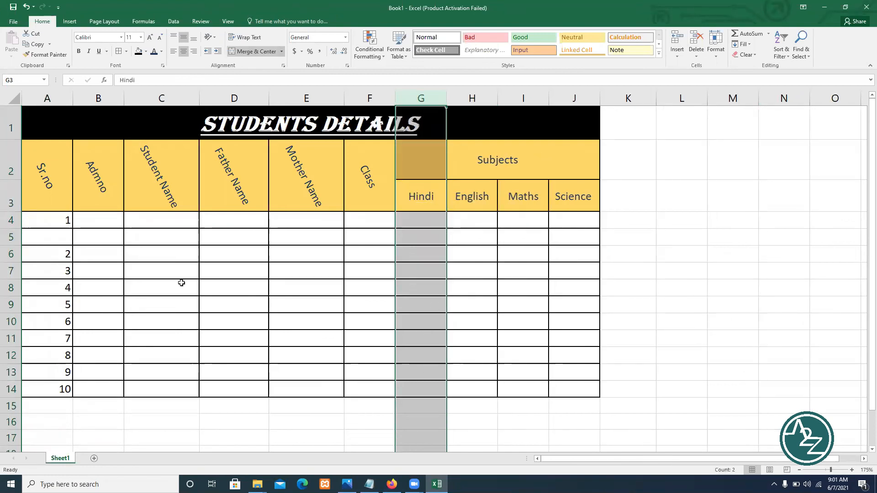
Delete the blank row 5 between serial numbers 1 and 2
left_click(12, 236)
right_click(12, 236)
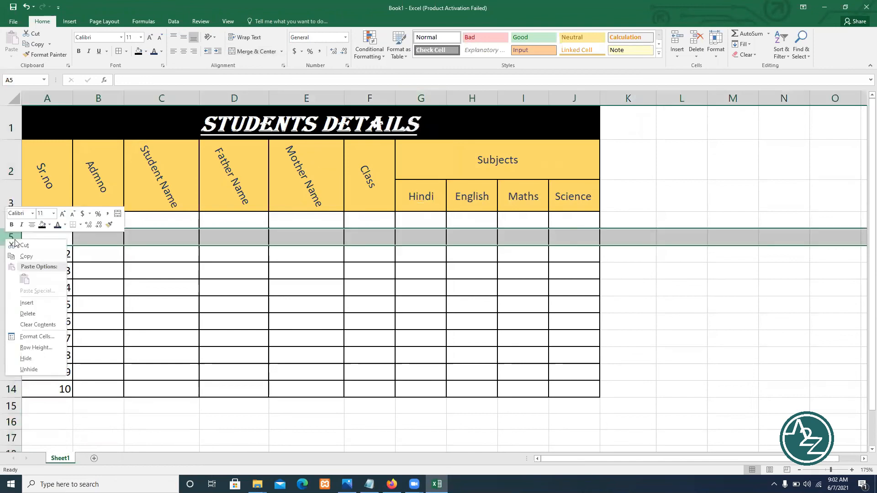
left_click(33, 314)
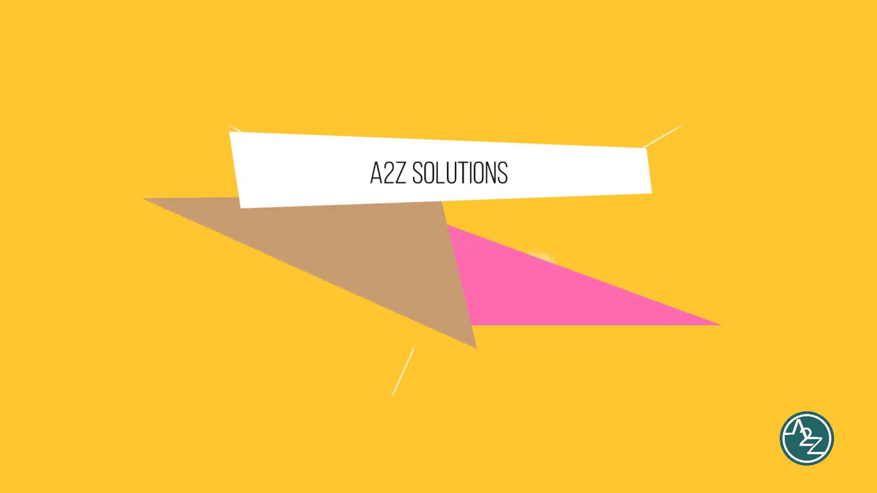